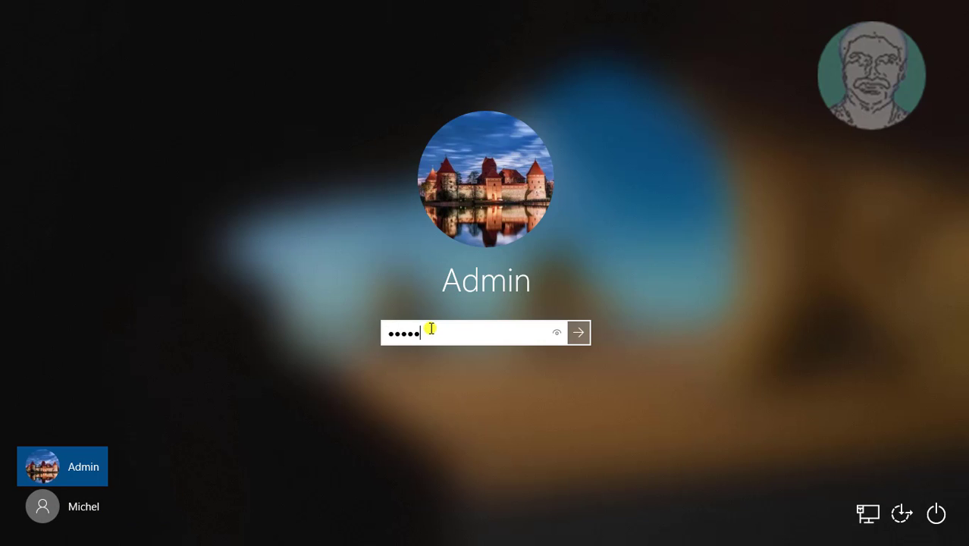
# - Enter the Admin account password at the lock screen to sign in
pyautogui.press('Return')
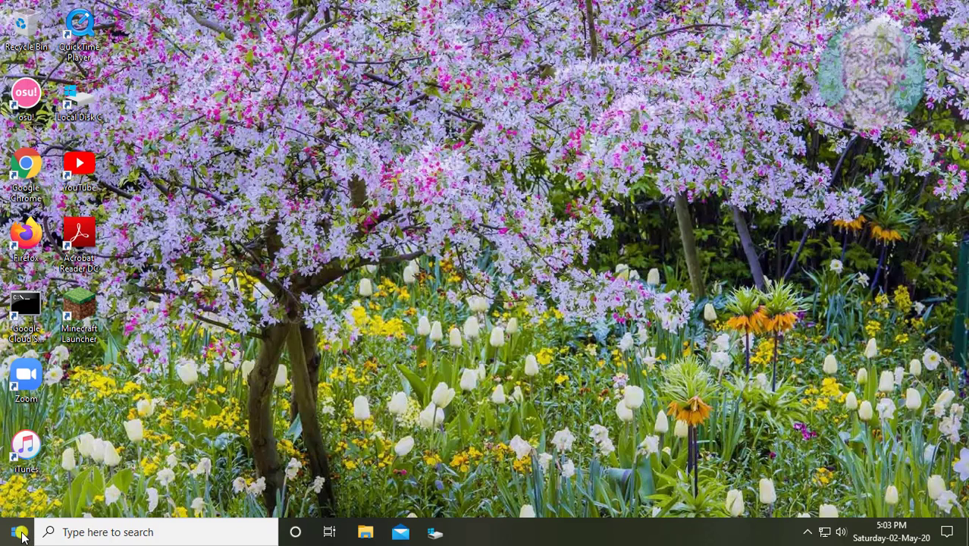
# - Show Computer Management's Local Users and Groups > Users list with a widened Name column
pyautogui.rightClick(22, 537)
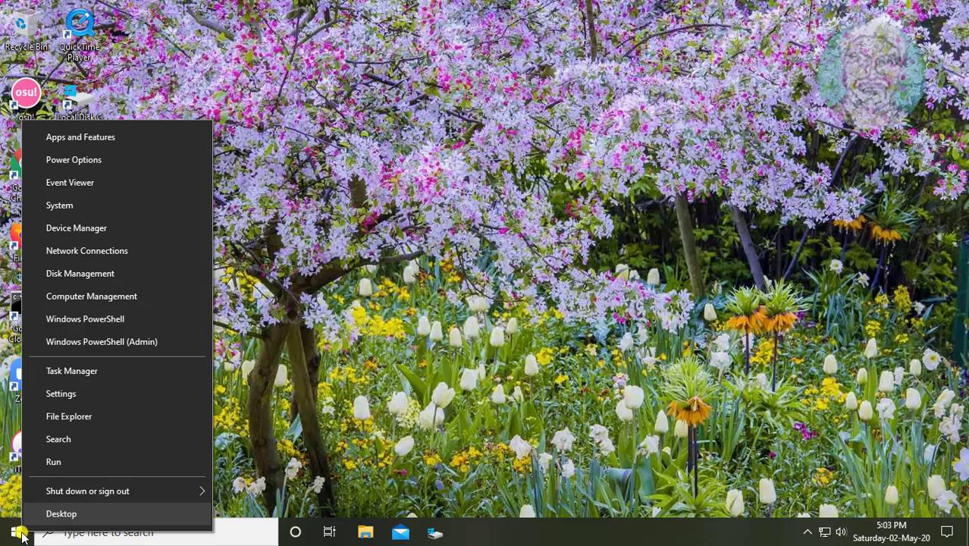
pyautogui.click(108, 296)
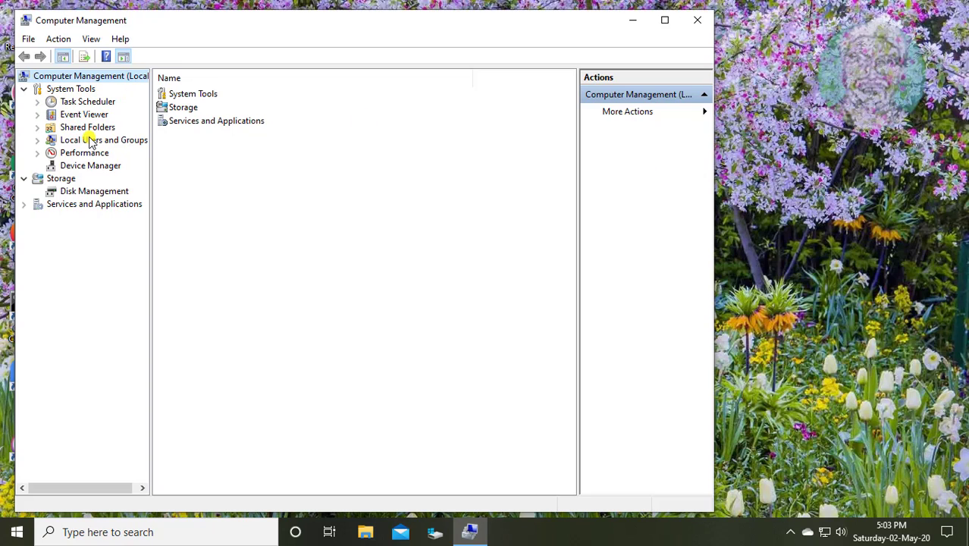
pyautogui.click(79, 142)
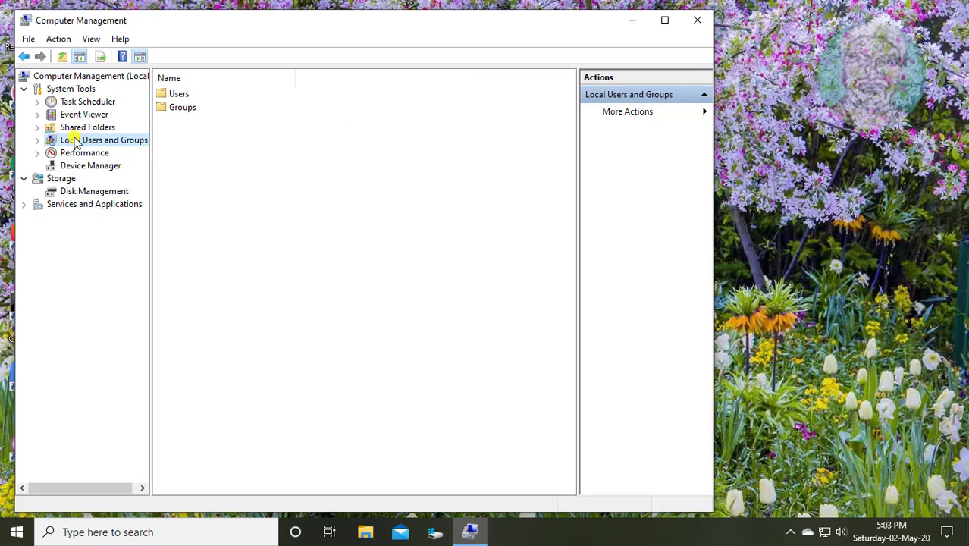
pyautogui.doubleClick(180, 93)
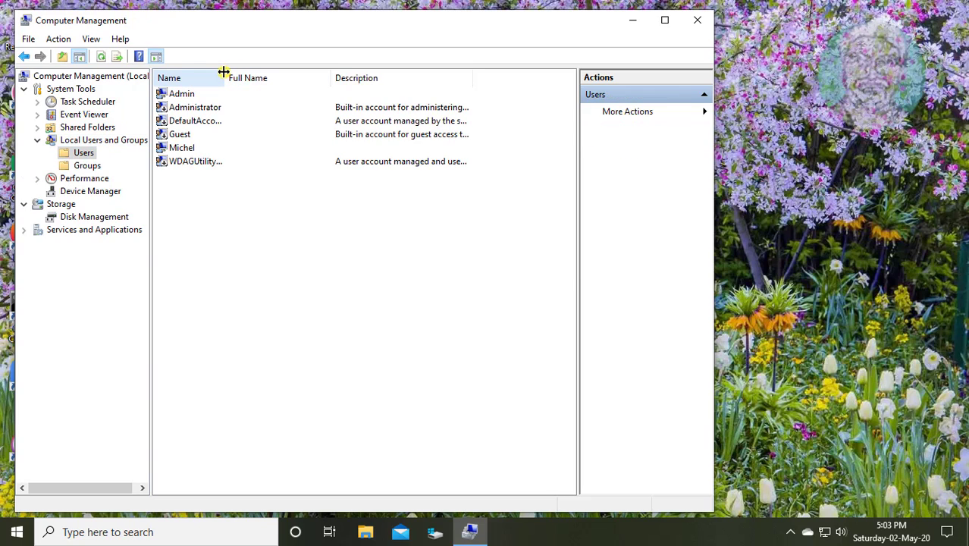
pyautogui.moveTo(224, 72); pyautogui.dragTo(322, 71)
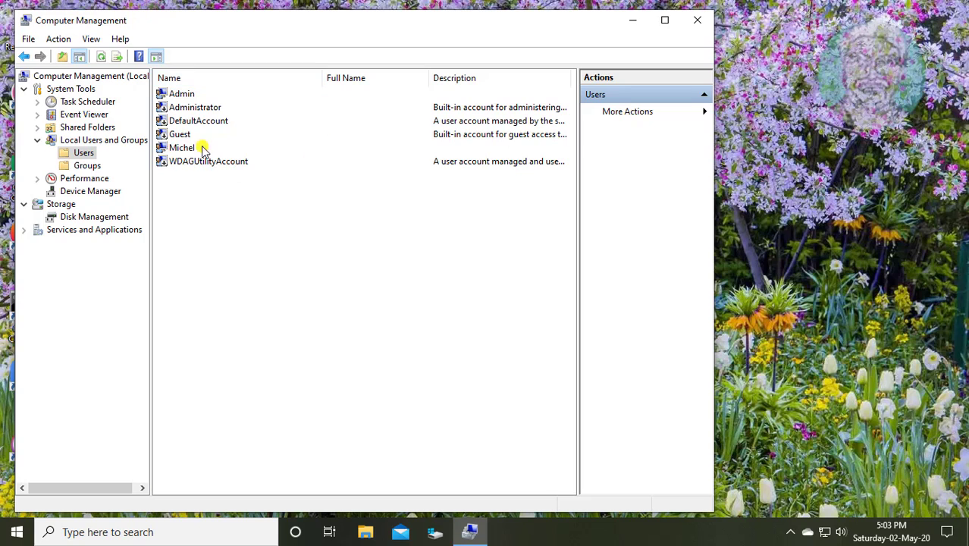
# - Add the second user's account to the Administrators group via Properties > Member Of, and apply
pyautogui.click(189, 148)
pyautogui.rightClick(191, 148)
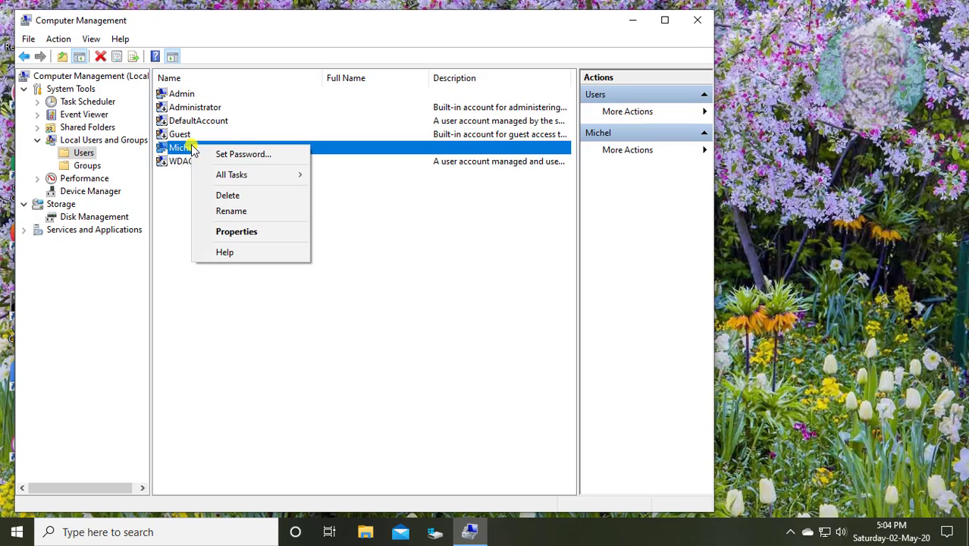
pyautogui.click(256, 232)
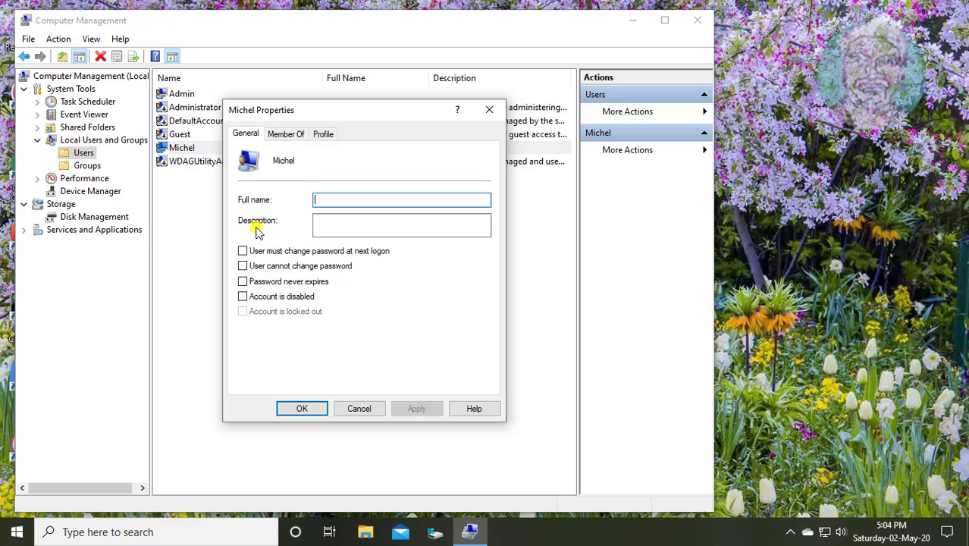
pyautogui.click(277, 135)
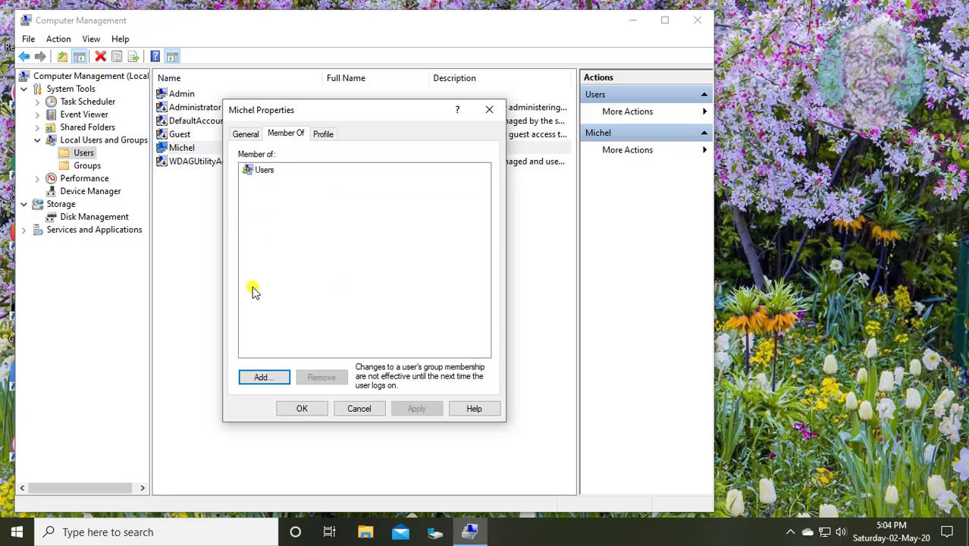
pyautogui.click(262, 378)
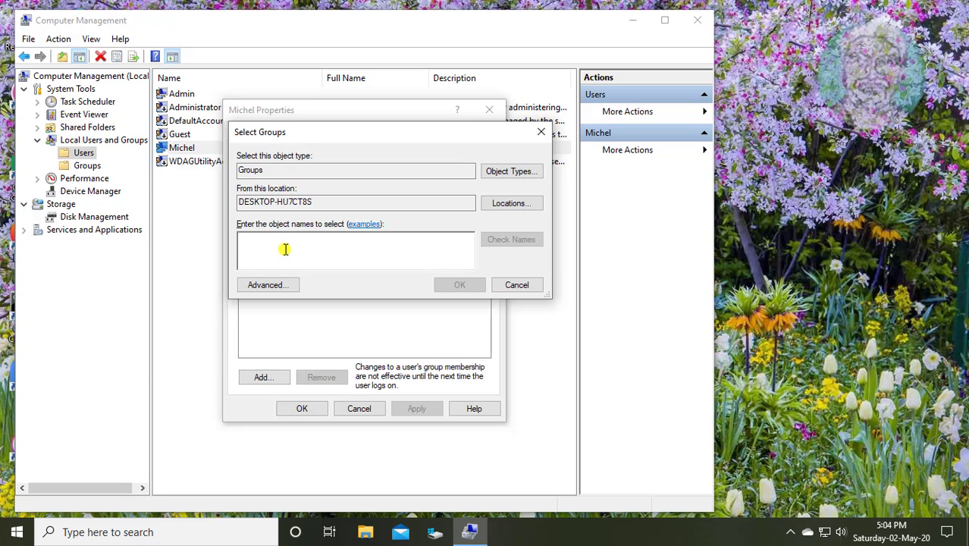
pyautogui.write('administrators')
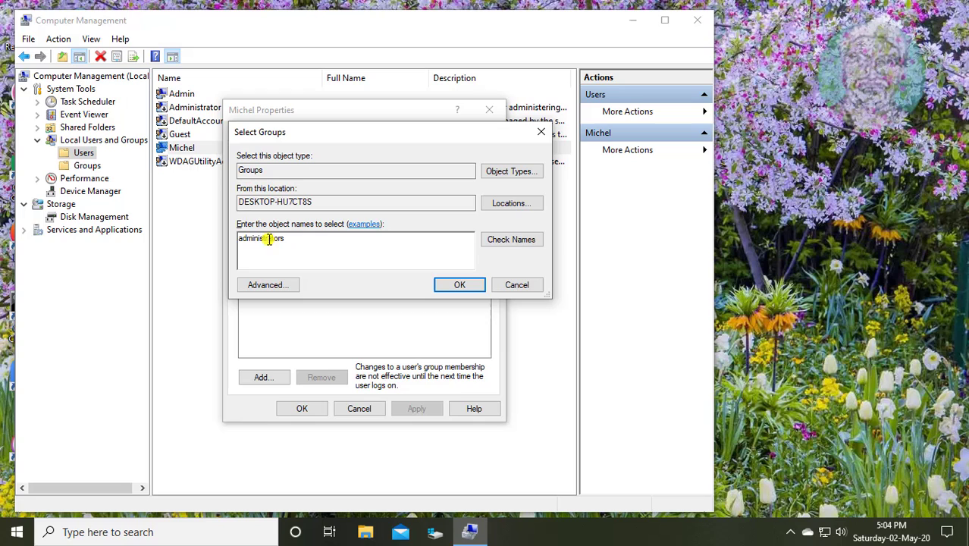
pyautogui.click(521, 239)
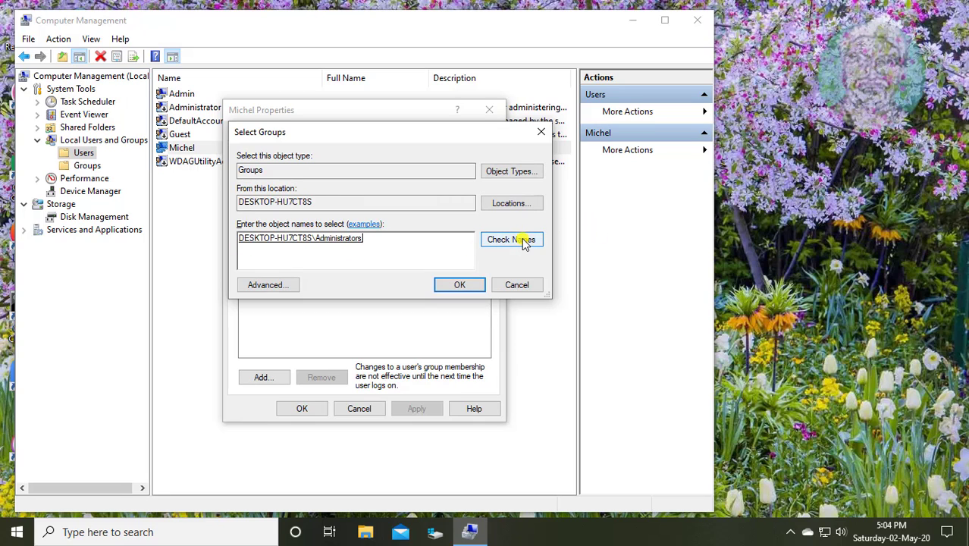
pyautogui.click(464, 287)
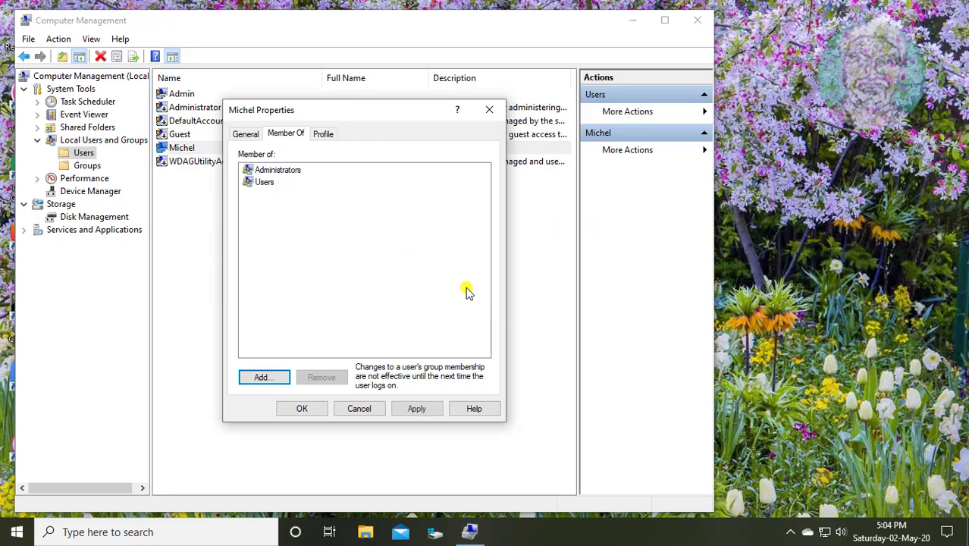
pyautogui.click(417, 410)
pyautogui.click(299, 411)
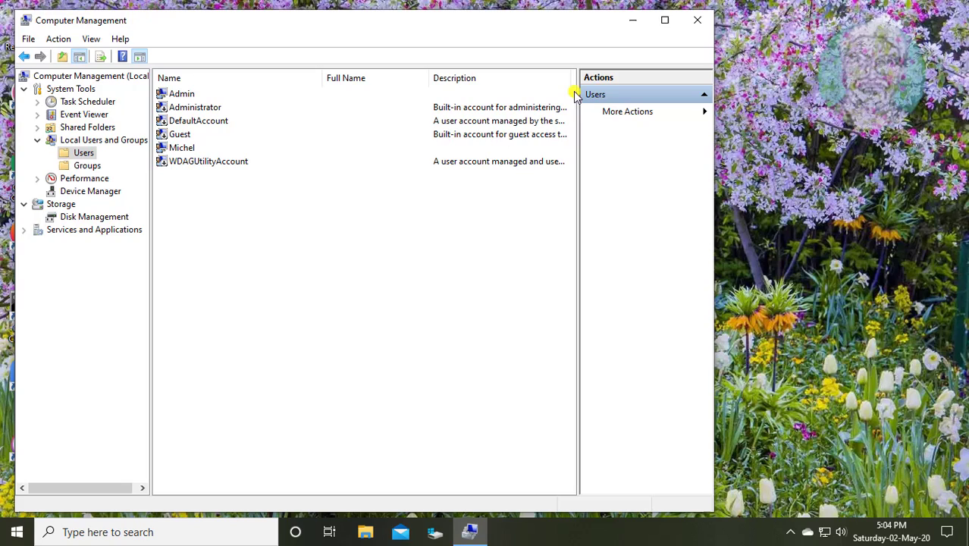
# - Close Computer Management and switch to the second user's account, signing in with its password
pyautogui.click(697, 20)
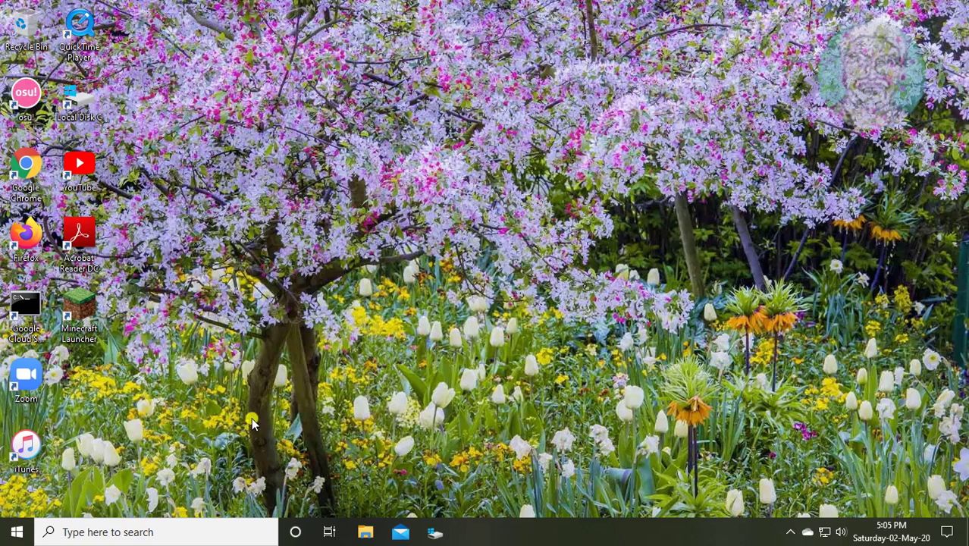
pyautogui.click(17, 535)
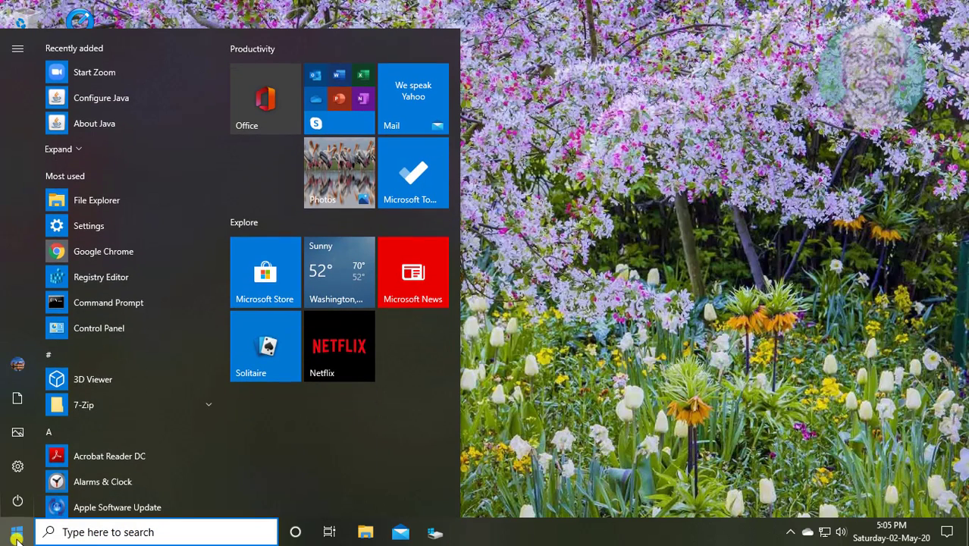
pyautogui.click(17, 365)
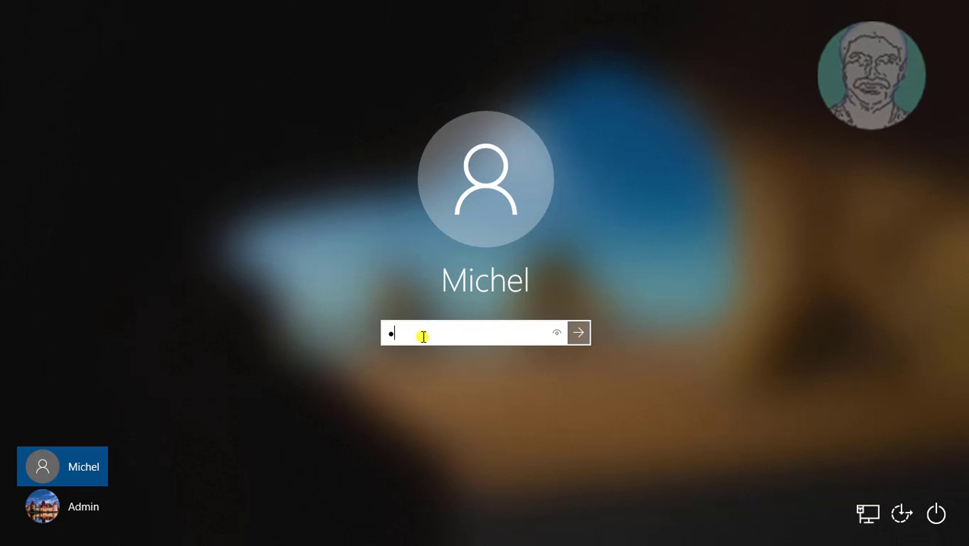
pyautogui.press('Return')
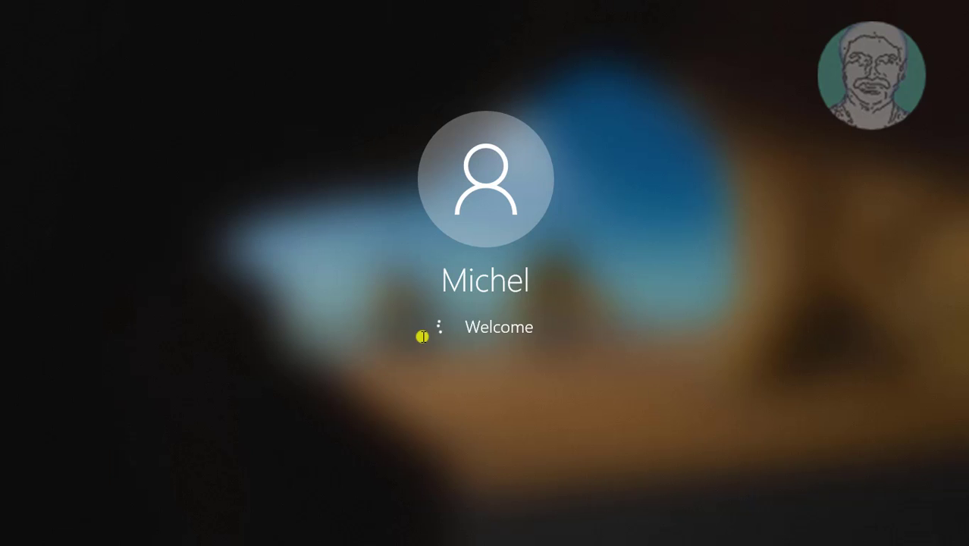
# - Go to the Proxy page under Network & Internet in Windows Settings
pyautogui.click(14, 530)
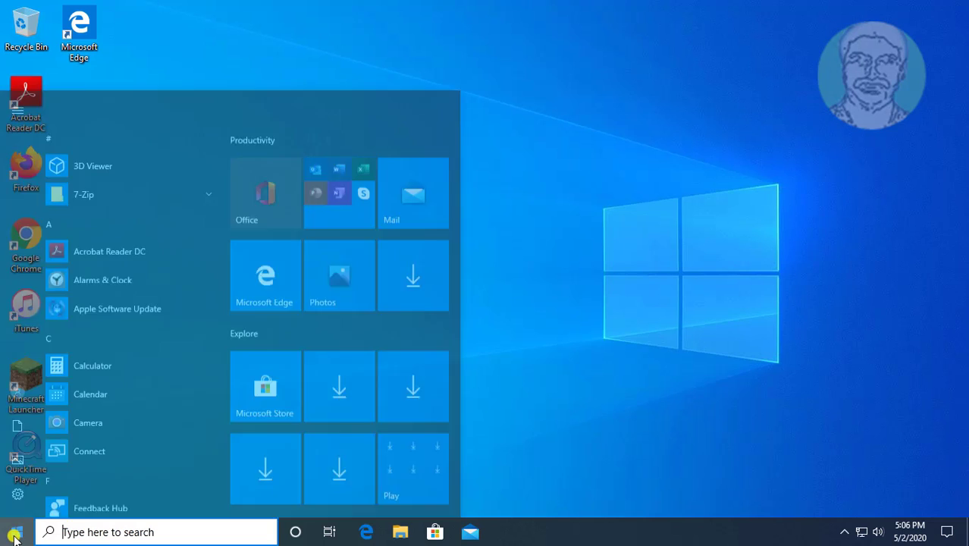
pyautogui.click(15, 465)
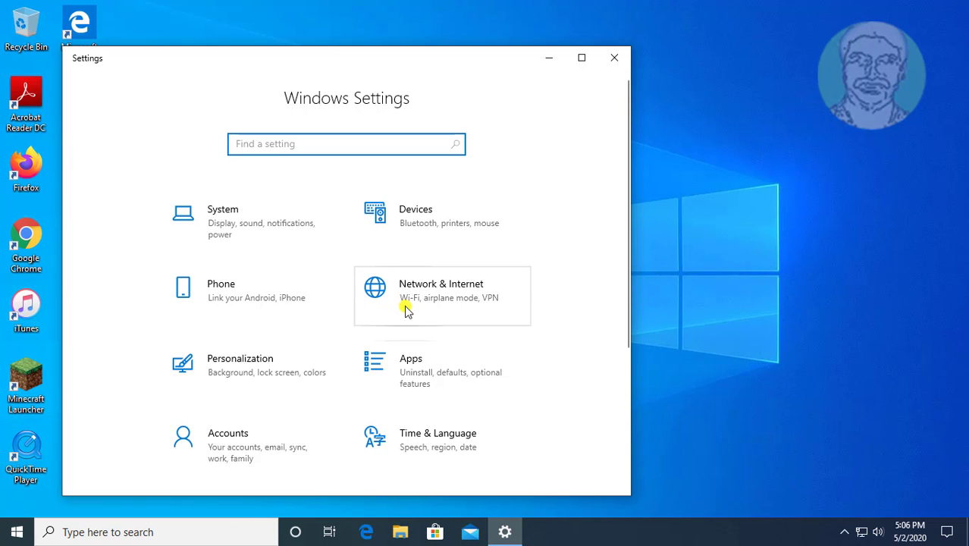
pyautogui.click(442, 294)
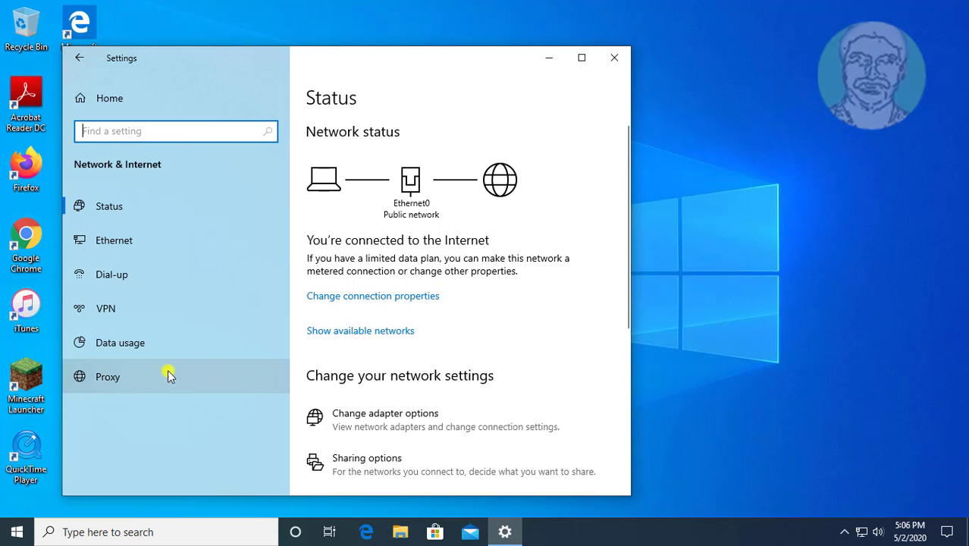
pyautogui.click(143, 376)
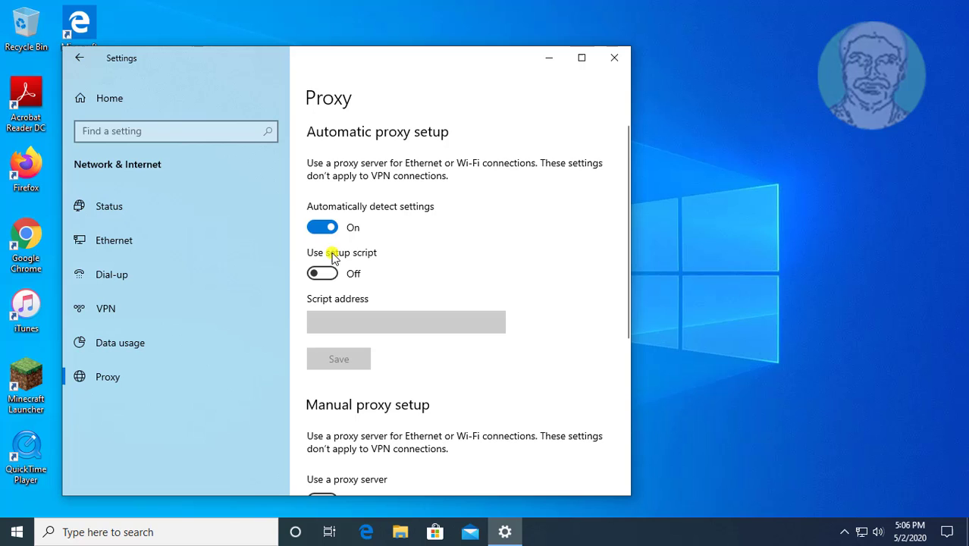
# - Disable automatic detection and save a manual proxy at 127.0.0.1, port 80
pyautogui.click(317, 227)
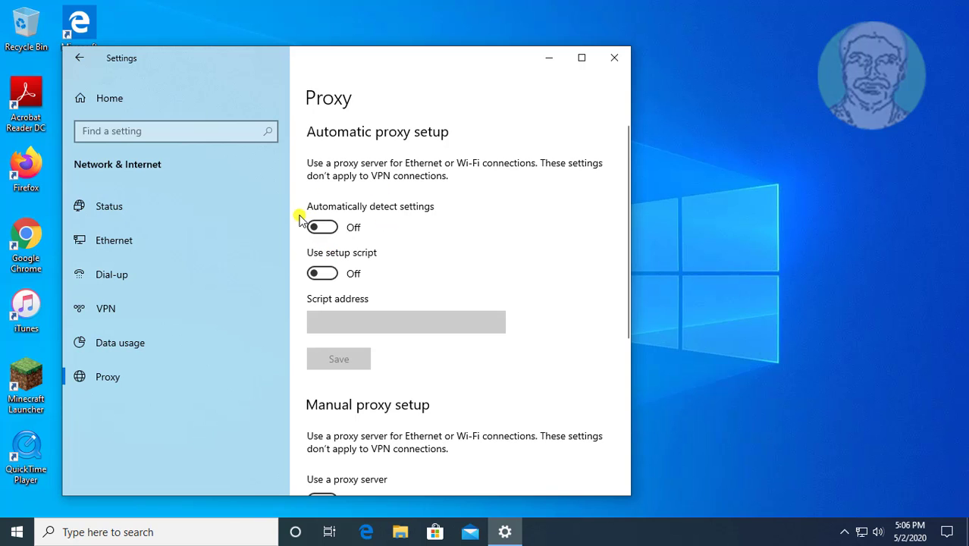
pyautogui.scroll(-5, 502, 361)
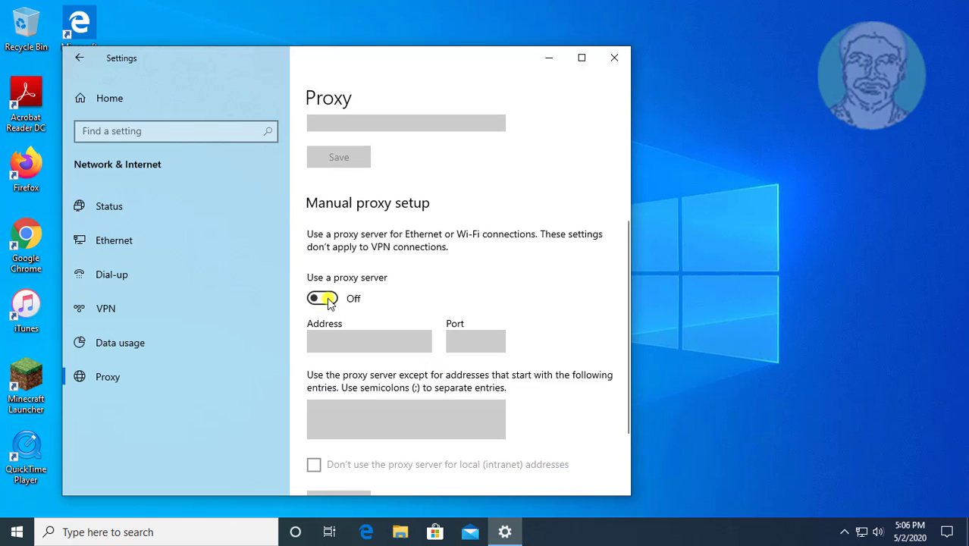
pyautogui.click(320, 298)
pyautogui.click(333, 342)
pyautogui.write('127.0.0.1')
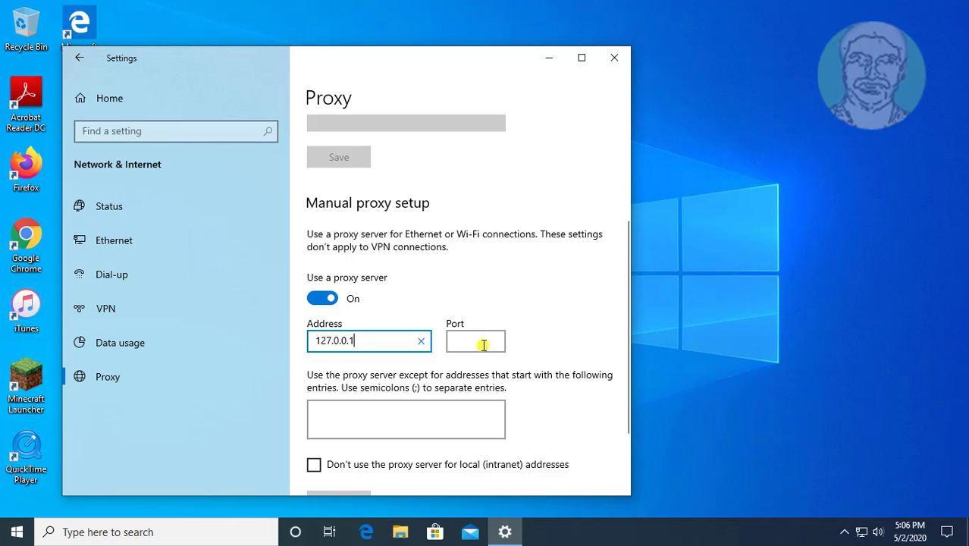
pyautogui.click(457, 341)
pyautogui.write('80')
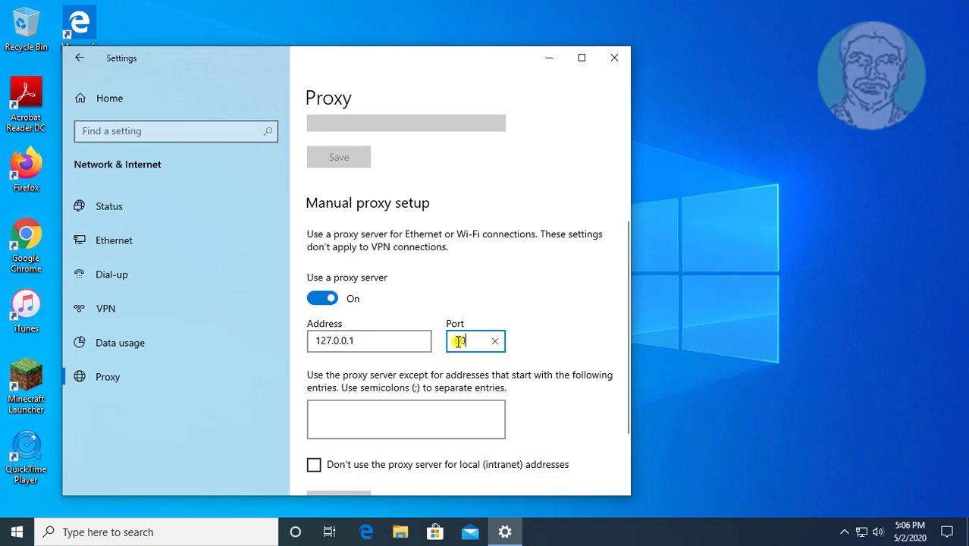
pyautogui.scroll(-3, 535, 410)
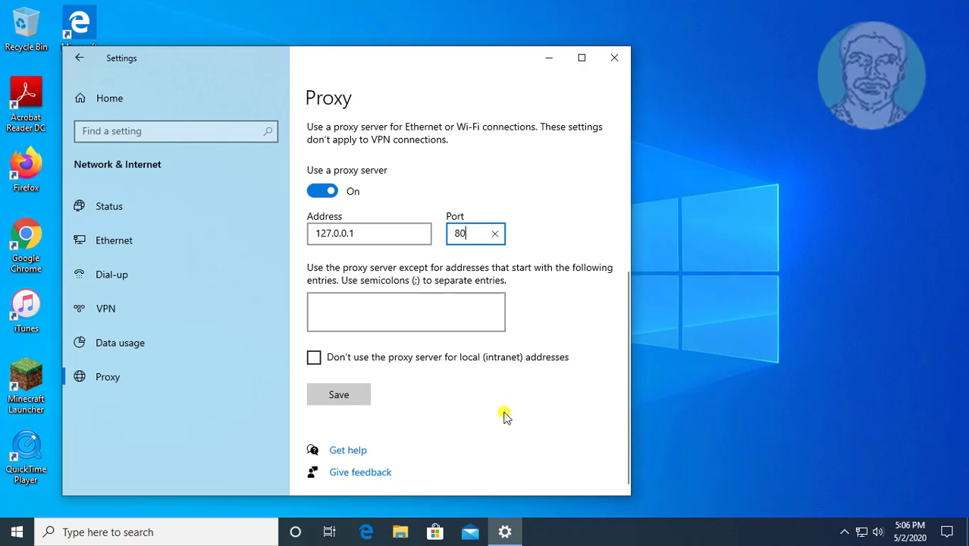
pyautogui.click(356, 396)
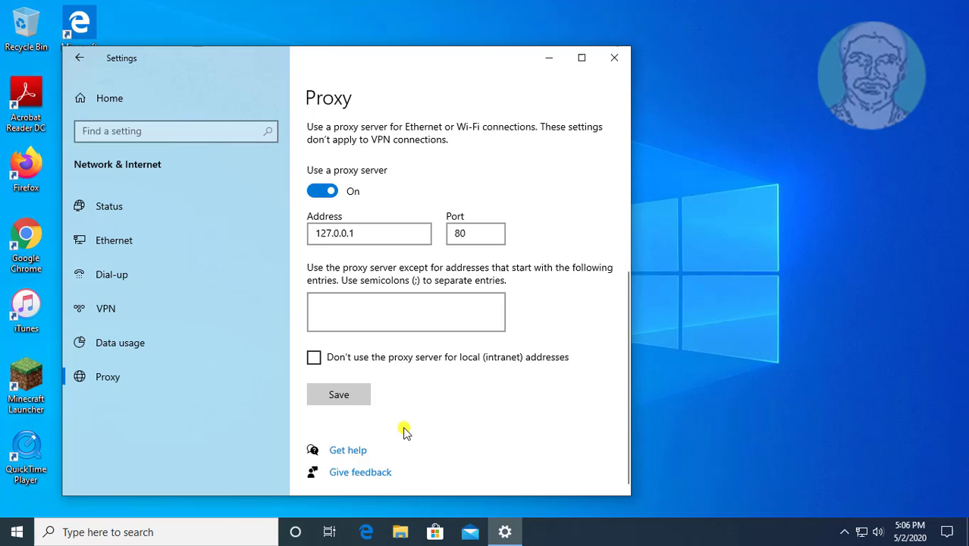
# - Open Edge, confirm its proxy-error link reaches proxy settings, then switch to the second tab
pyautogui.click(548, 57)
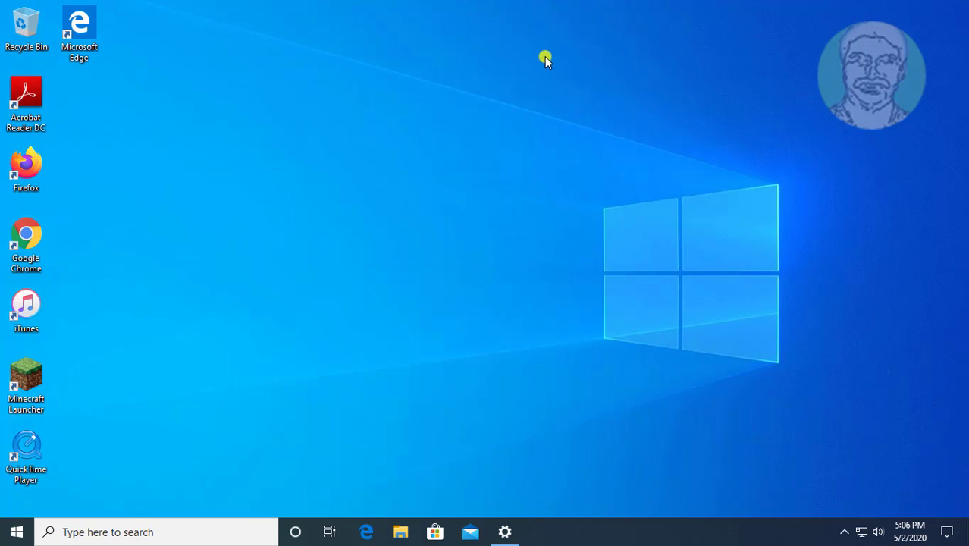
pyautogui.click(365, 531)
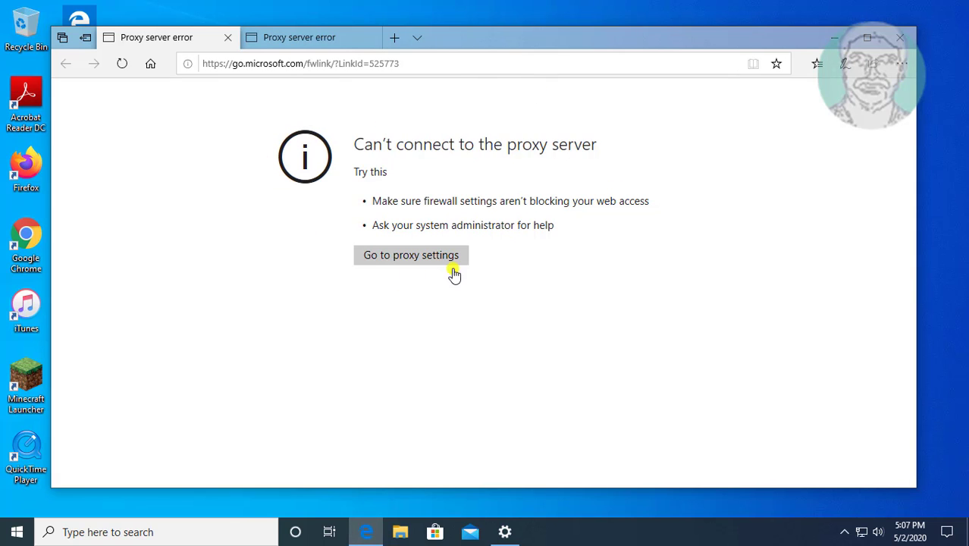
pyautogui.click(412, 259)
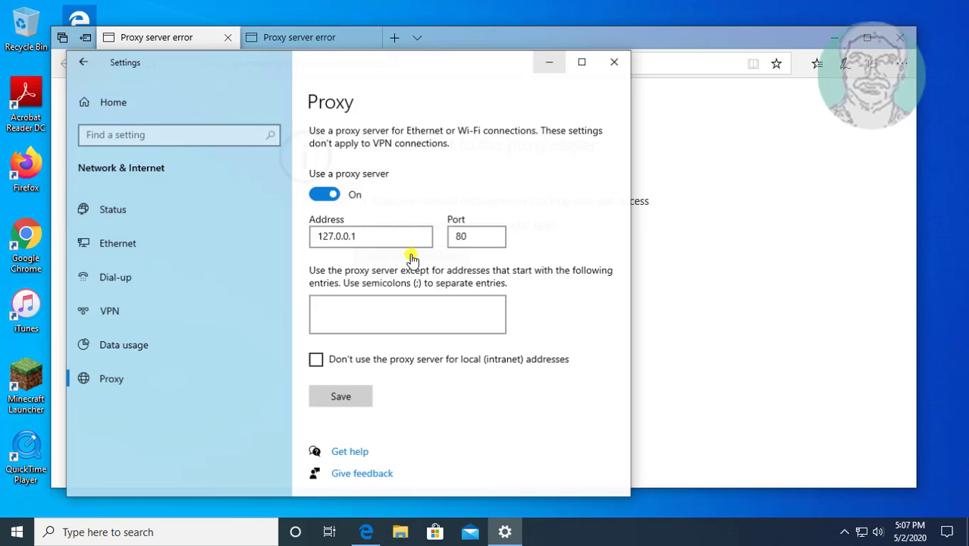
pyautogui.scroll(-5, 523, 303)
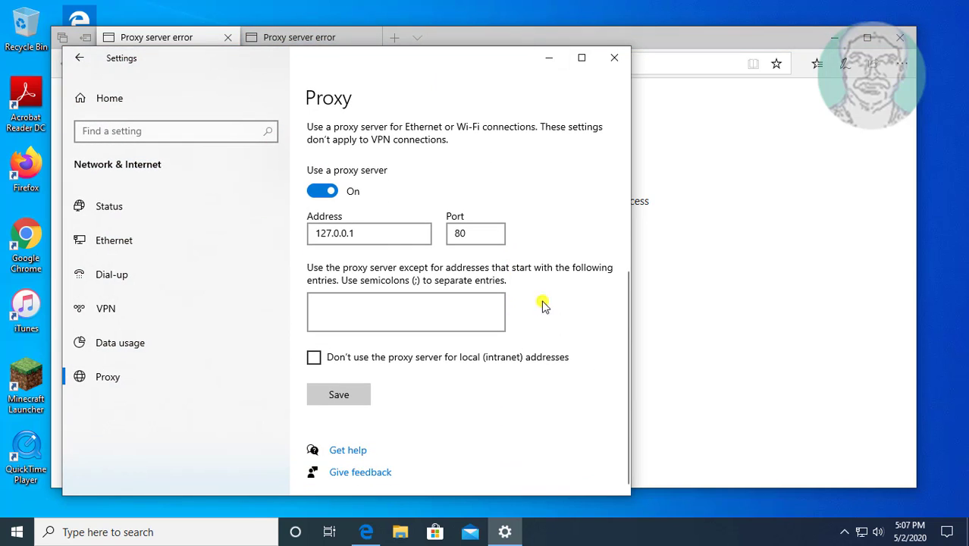
pyautogui.click(548, 59)
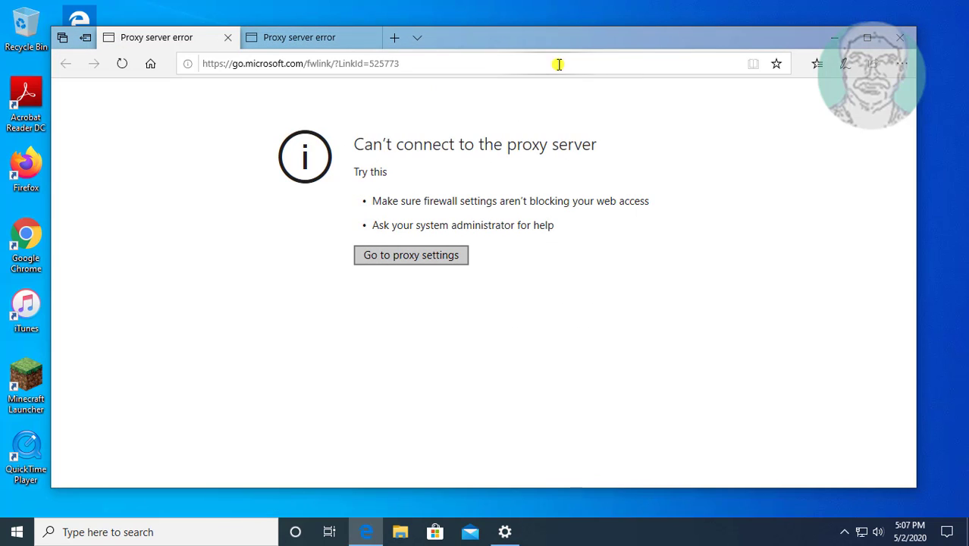
pyautogui.click(325, 42)
pyautogui.click(310, 64)
# - Load google.com to see the proxy error, then search for and launch gpedit.msc
pyautogui.write('g')
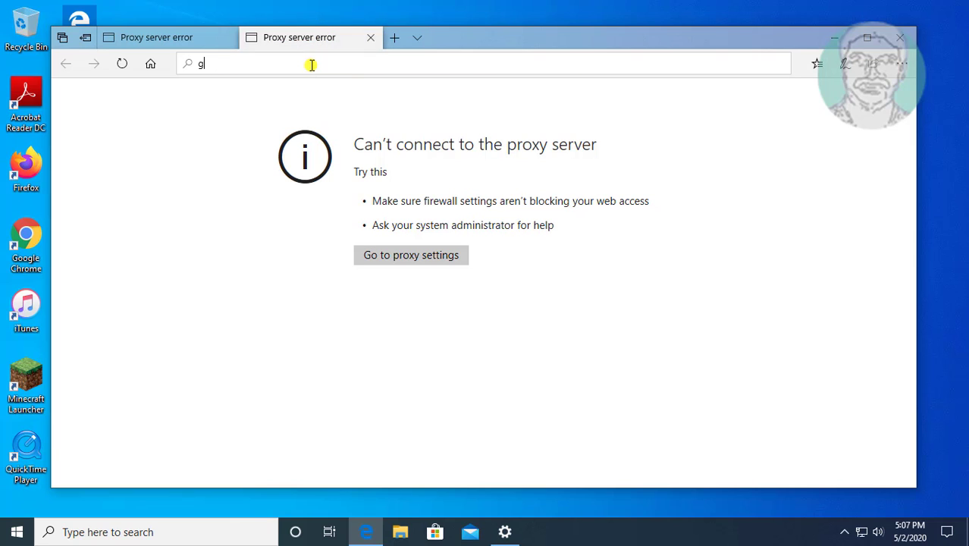
pyautogui.write('oogle.com')
pyautogui.press('Return')
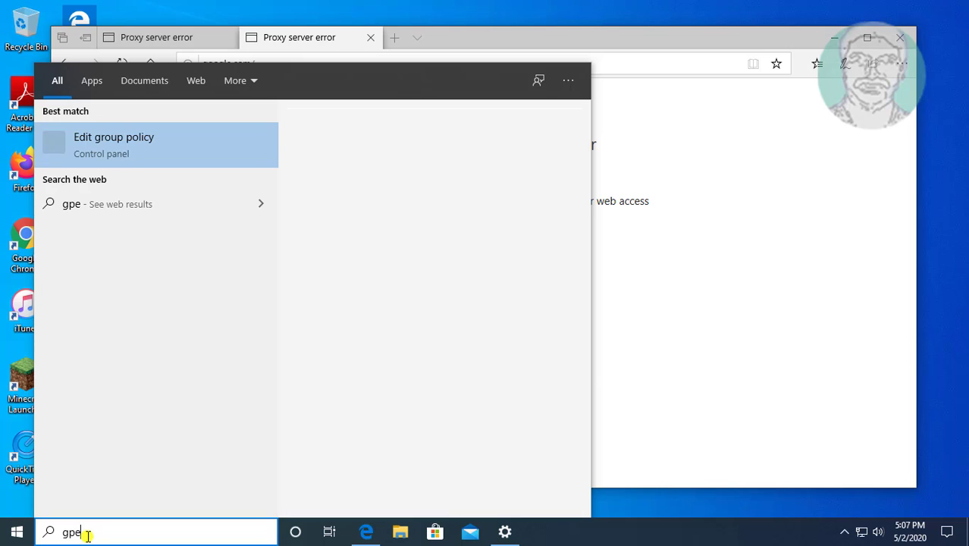
pyautogui.write('dit.ms')
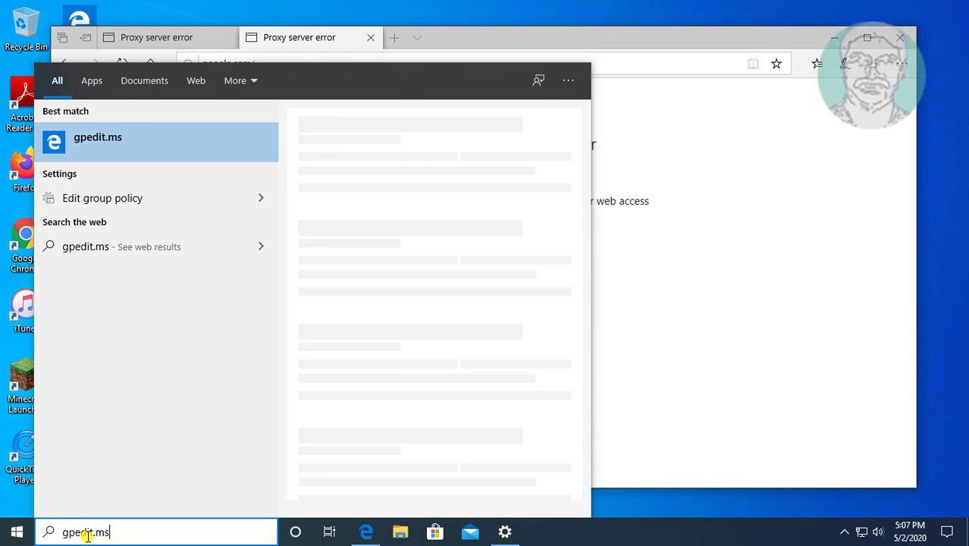
pyautogui.write('c')
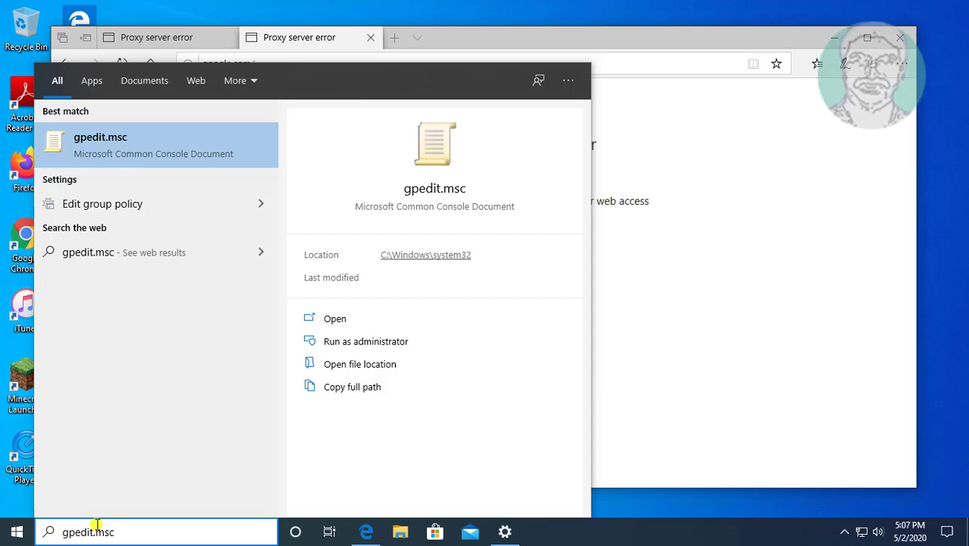
pyautogui.click(129, 142)
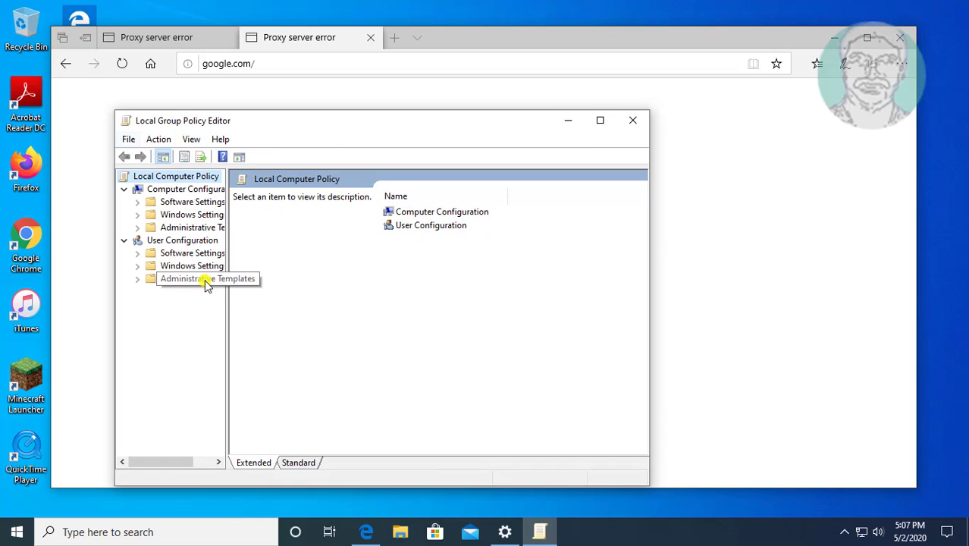
# - Browse to User Configuration > Administrative Templates > Control Panel policies in the editor
pyautogui.moveTo(227, 297); pyautogui.dragTo(298, 297)
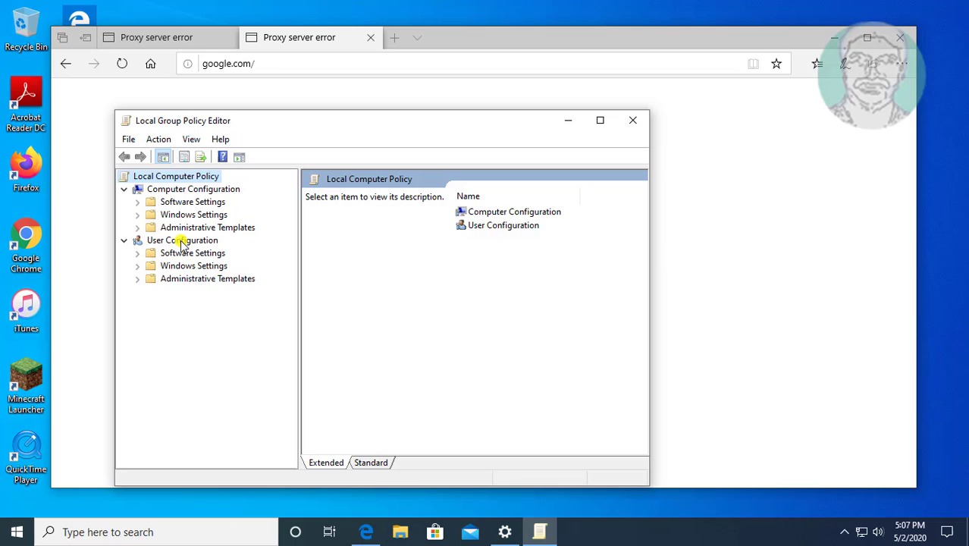
pyautogui.click(151, 279)
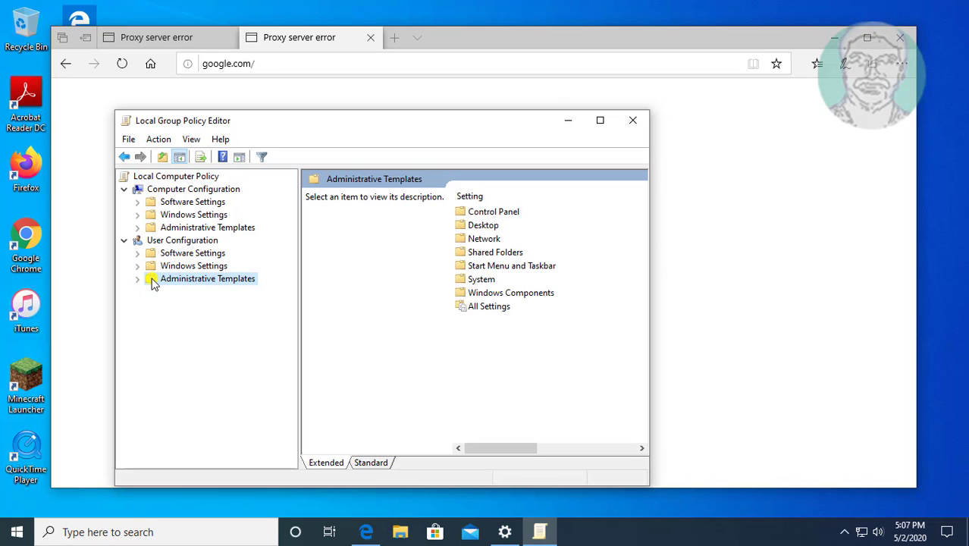
pyautogui.click(137, 279)
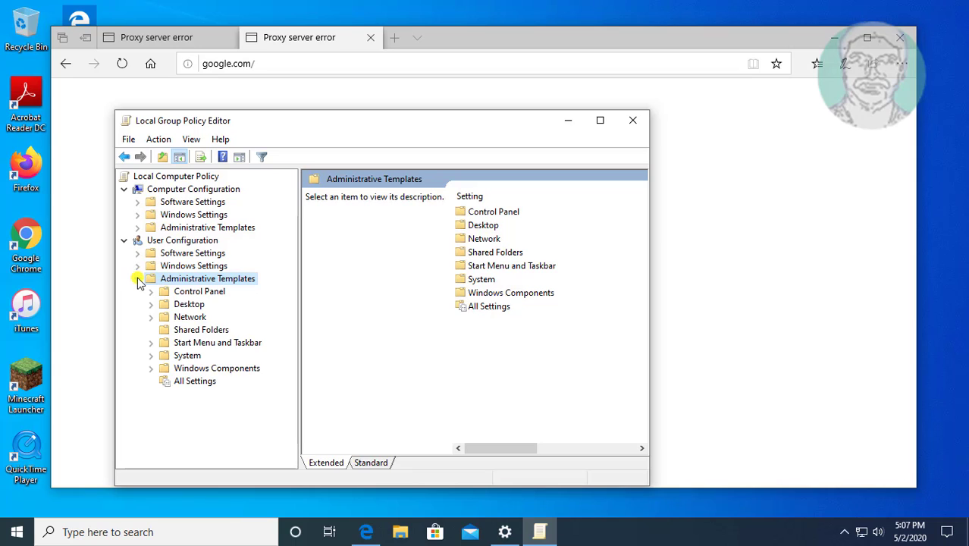
pyautogui.click(209, 292)
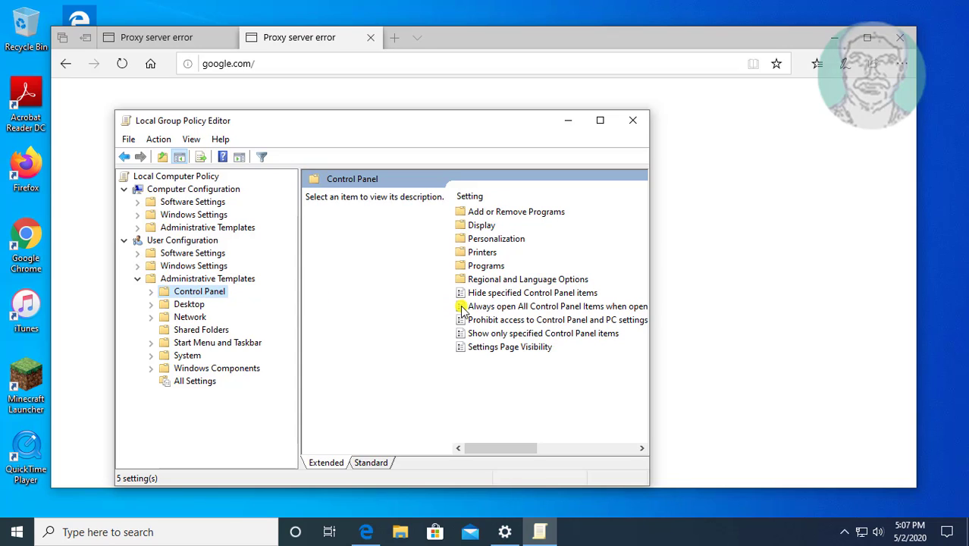
pyautogui.click(498, 321)
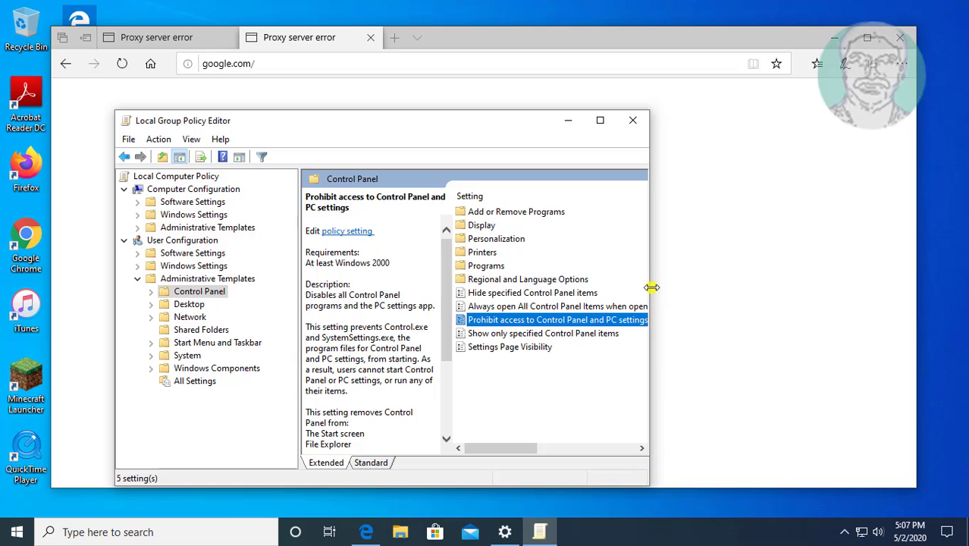
pyautogui.moveTo(651, 287); pyautogui.dragTo(856, 281)
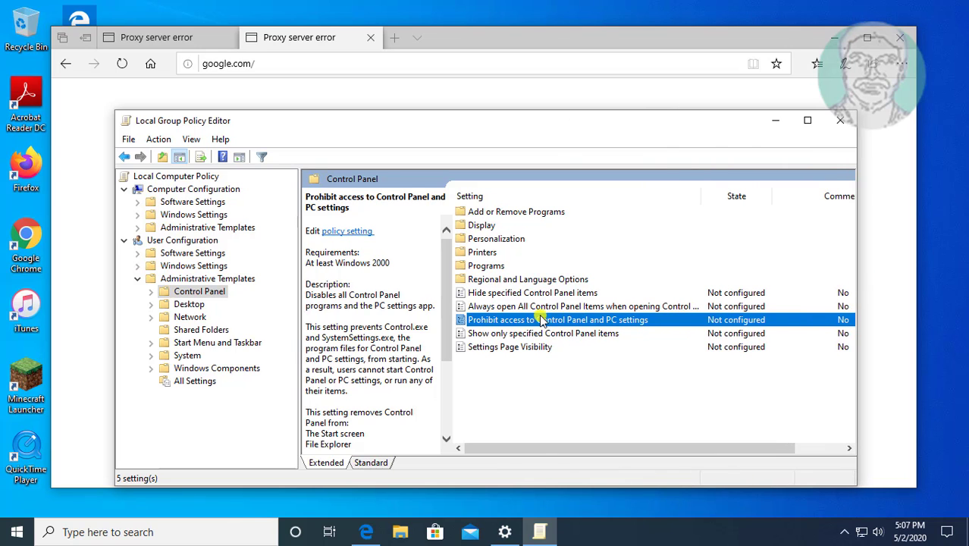
# - Enable 'Prohibit access to Control Panel and PC settings' and close the editor
pyautogui.doubleClick(602, 319)
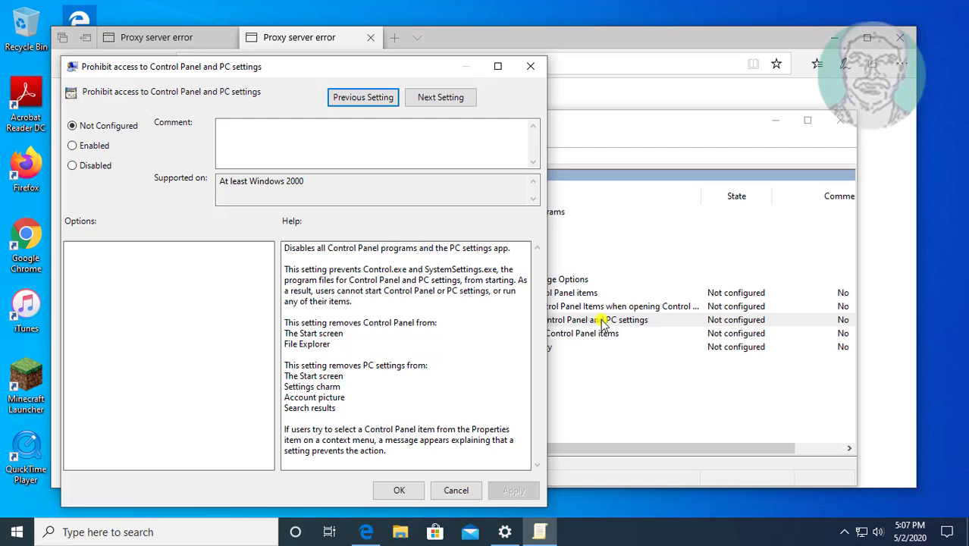
pyautogui.click(90, 149)
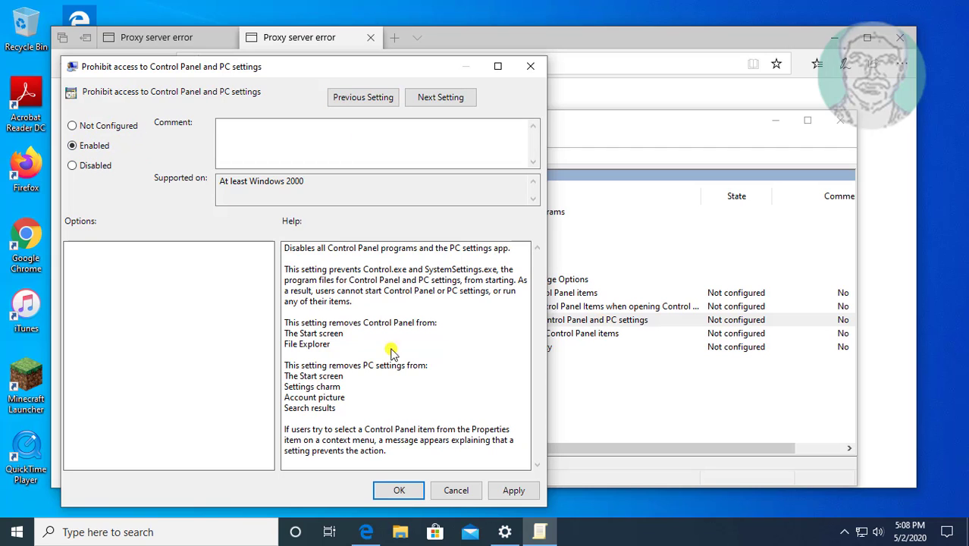
pyautogui.click(519, 492)
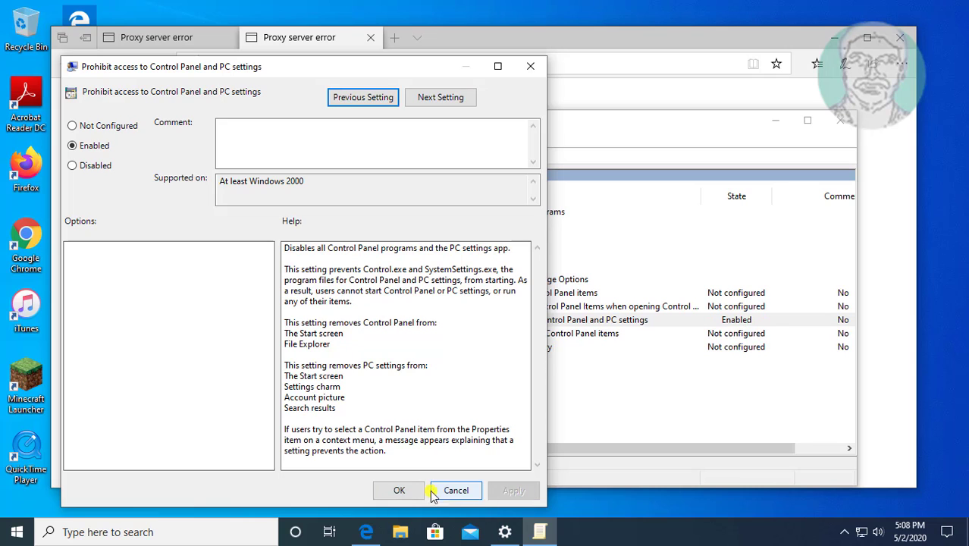
pyautogui.click(398, 490)
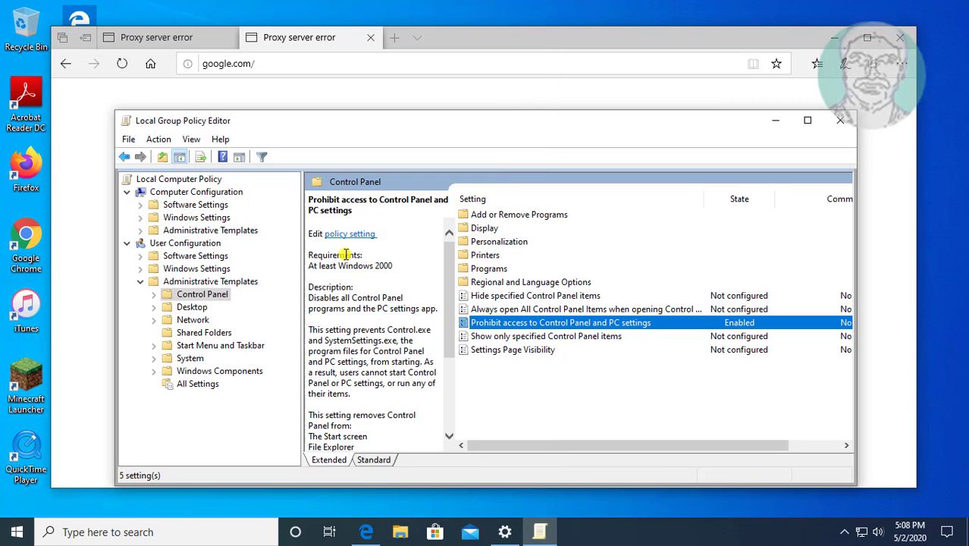
pyautogui.click(840, 123)
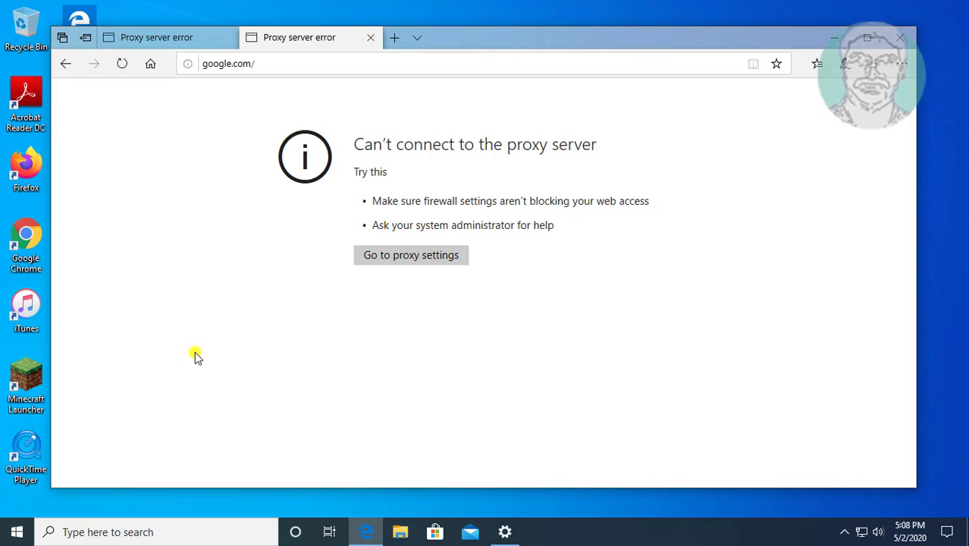
# - Start an elevated Command Prompt from a cmd search to run gpupdate /force
pyautogui.click(94, 531)
pyautogui.write('c')
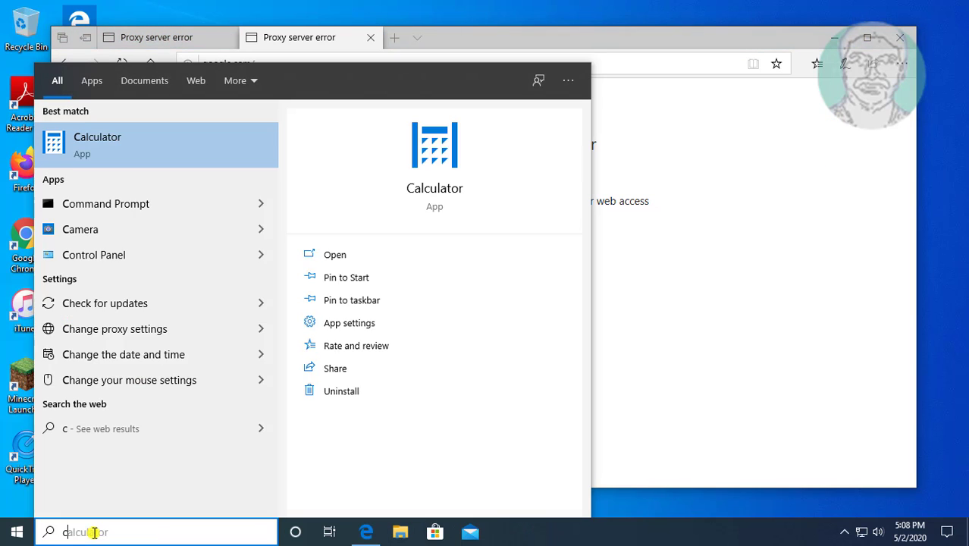
pyautogui.write('md')
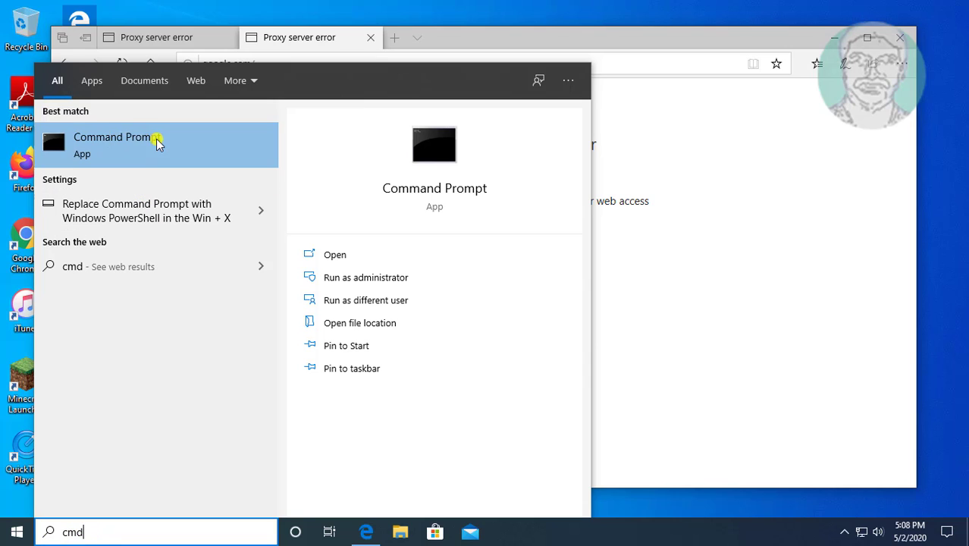
pyautogui.rightClick(130, 135)
pyautogui.click(186, 148)
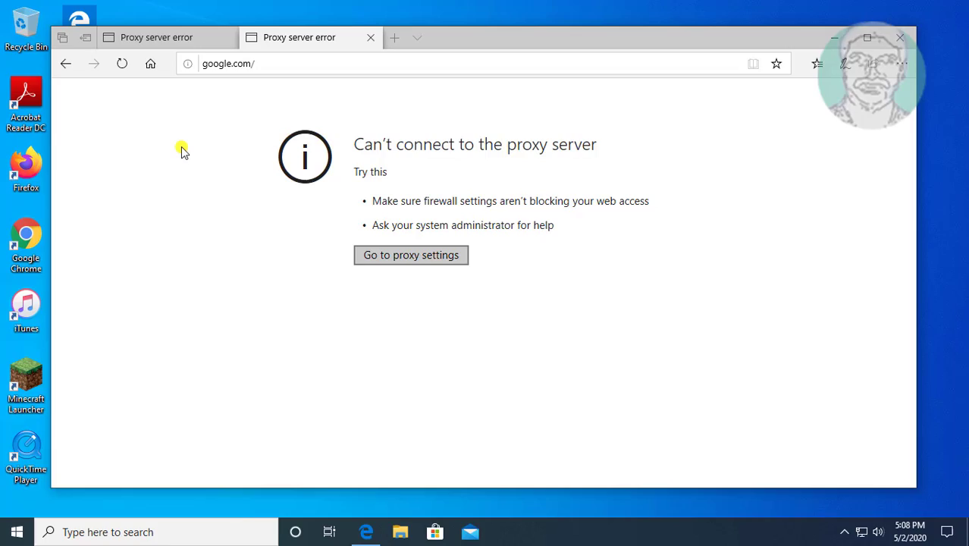
pyautogui.click(416, 359)
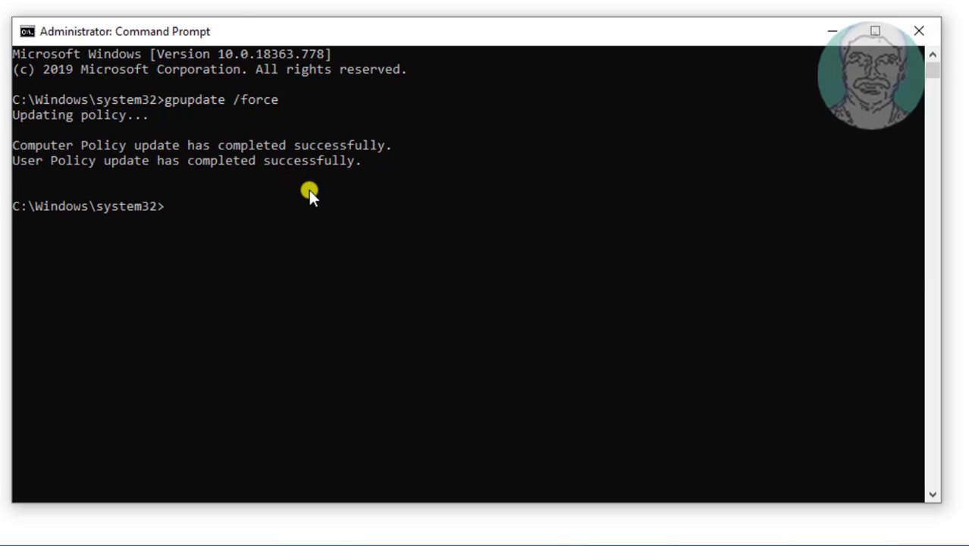
# - Exit Command Prompt and retry Edge's proxy settings link, confirming Settings is now blocked
pyautogui.write('exit')
pyautogui.press('Return')
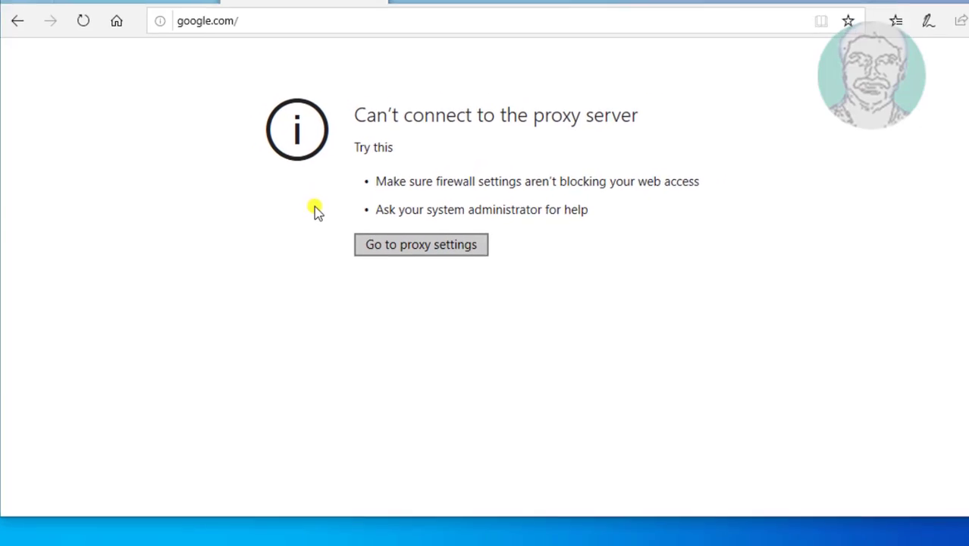
pyautogui.click(417, 260)
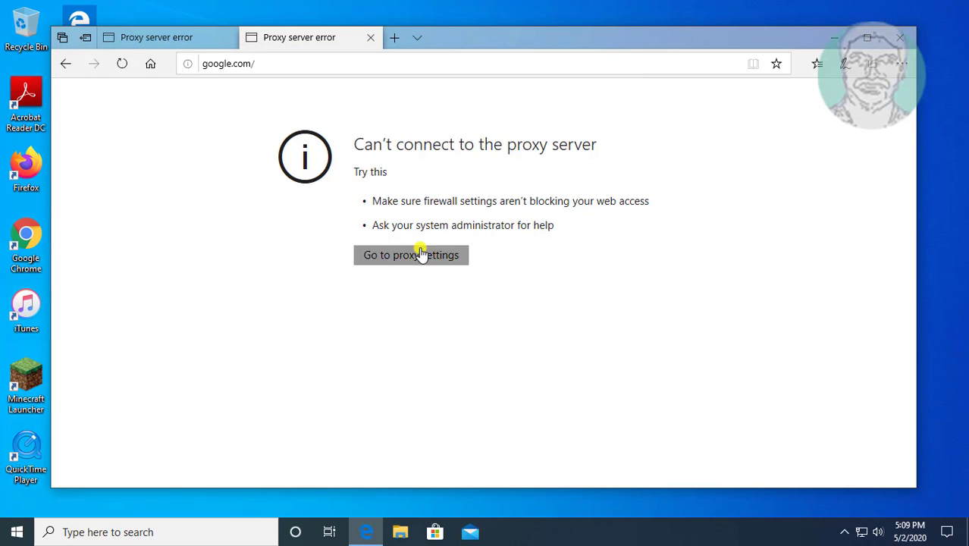
pyautogui.click(420, 255)
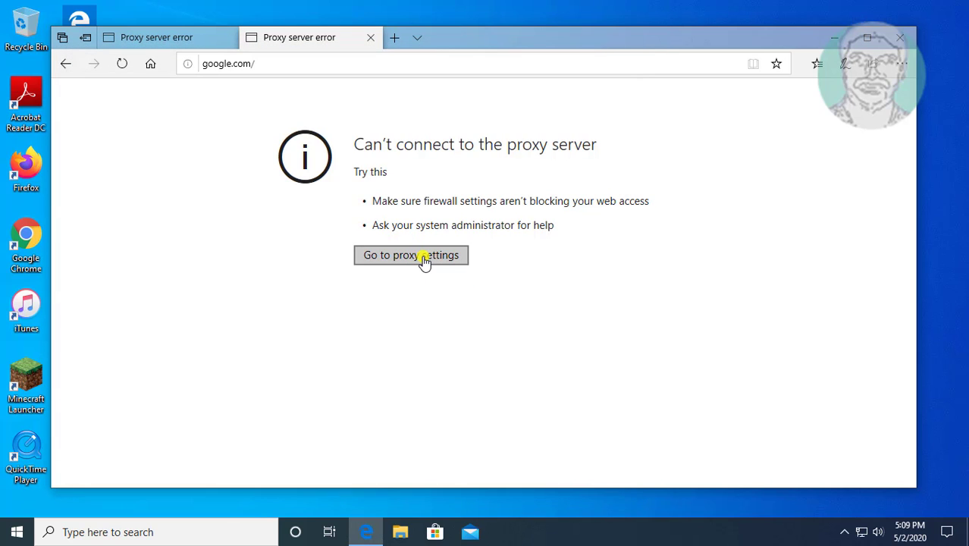
pyautogui.click(423, 260)
# - Switch to the Admin account from the Start menu and sign in with the Admin password
pyautogui.click(17, 533)
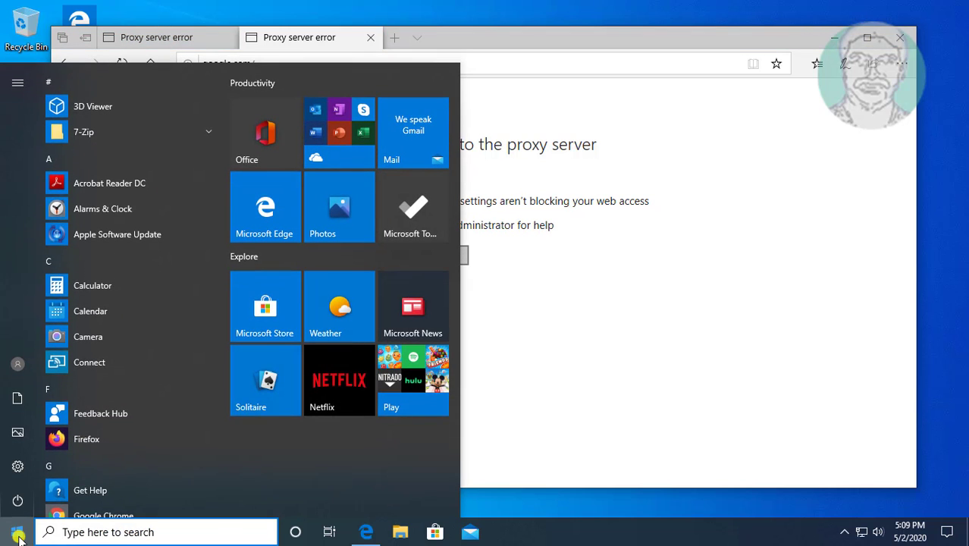
pyautogui.moveTo(18, 409)
pyautogui.click(18, 364)
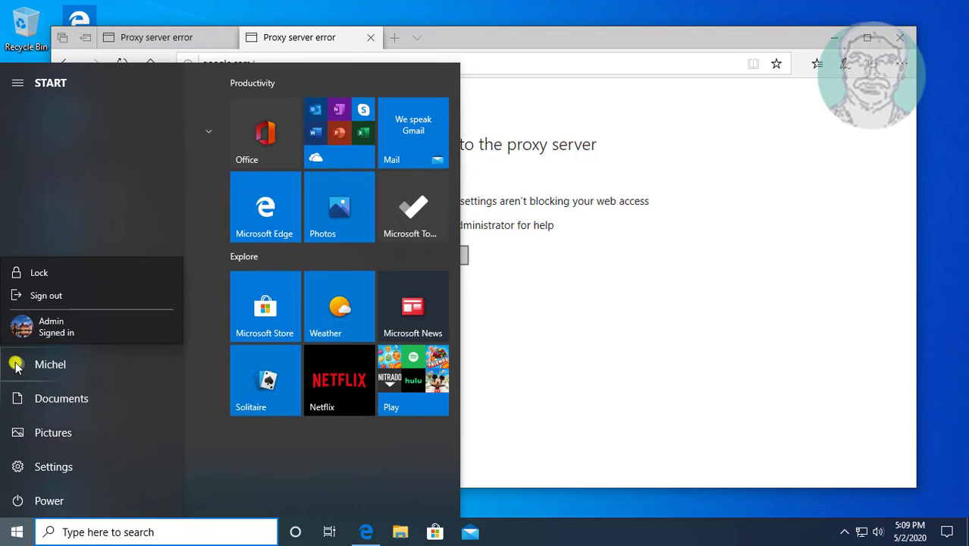
pyautogui.click(82, 326)
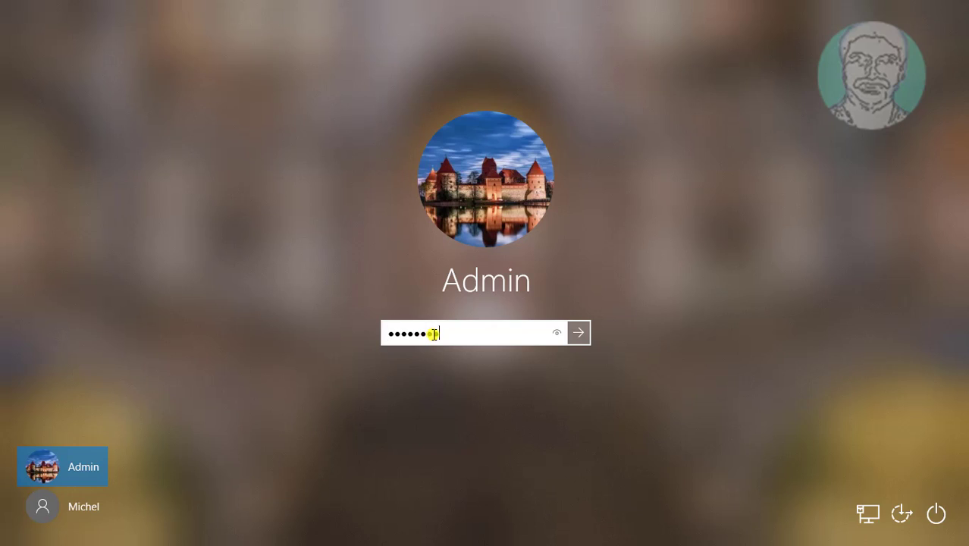
pyautogui.press('Return')
# - Open Computer Management and list the local user accounts under Local Users and Groups
pyautogui.rightClick(13, 535)
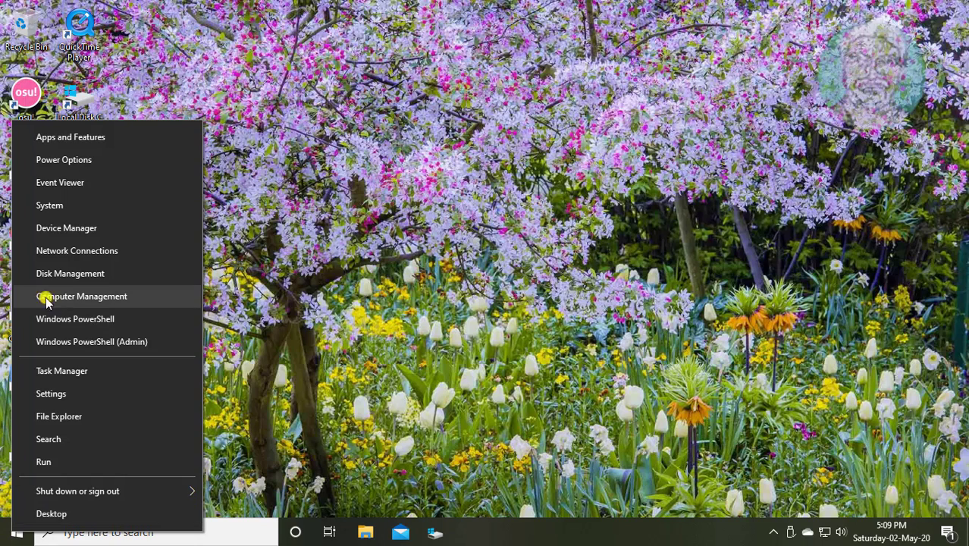
pyautogui.click(101, 296)
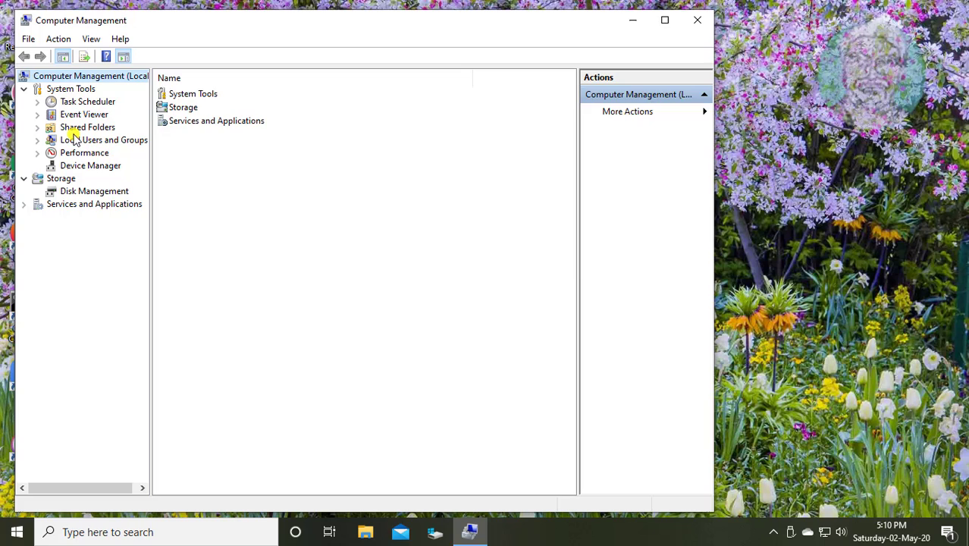
pyautogui.click(75, 142)
pyautogui.doubleClick(178, 95)
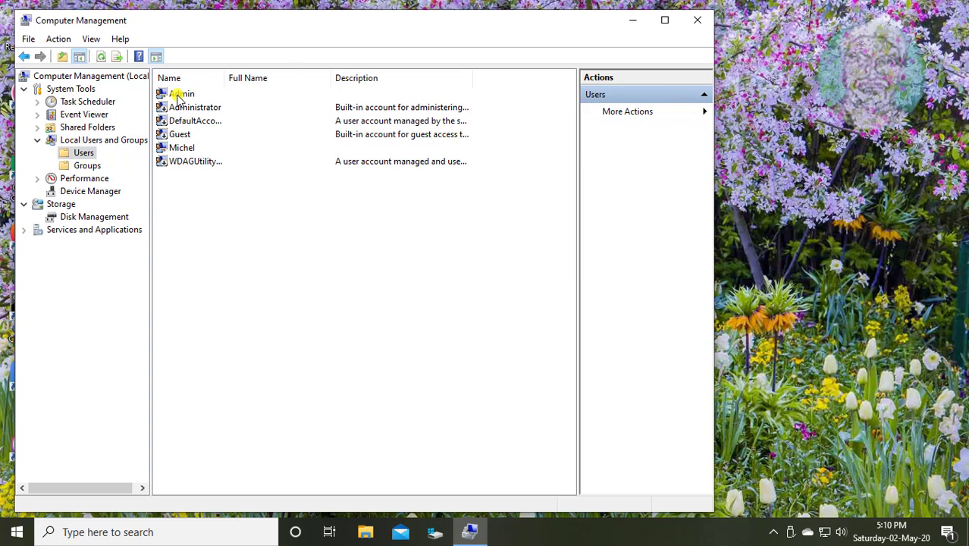
# - Remove the account below Guest from the Administrators group, leaving only Users, and apply
pyautogui.click(182, 149)
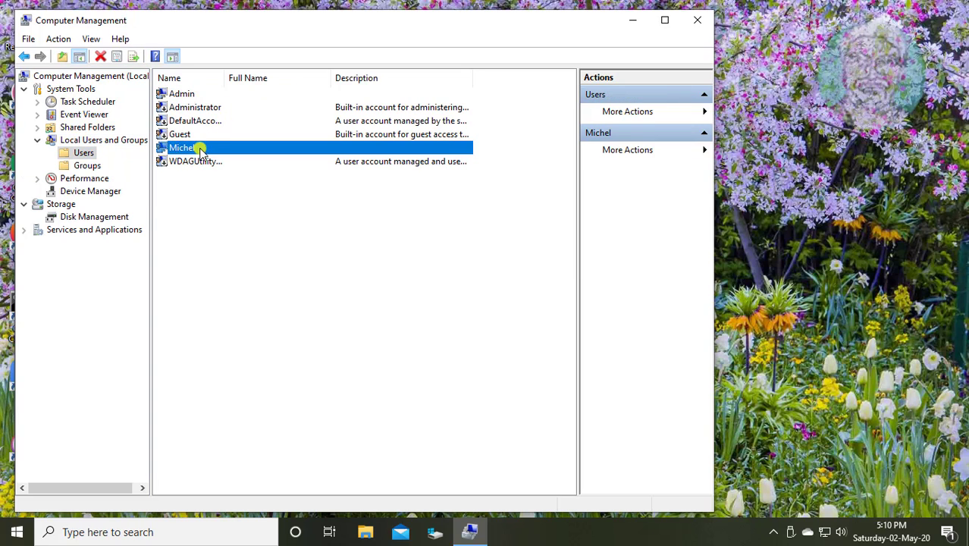
pyautogui.rightClick(217, 149)
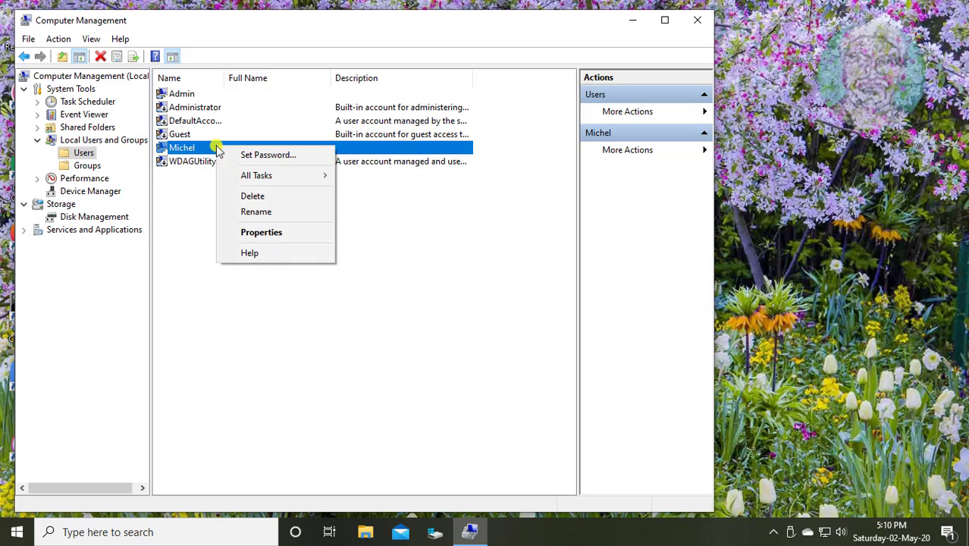
pyautogui.click(272, 234)
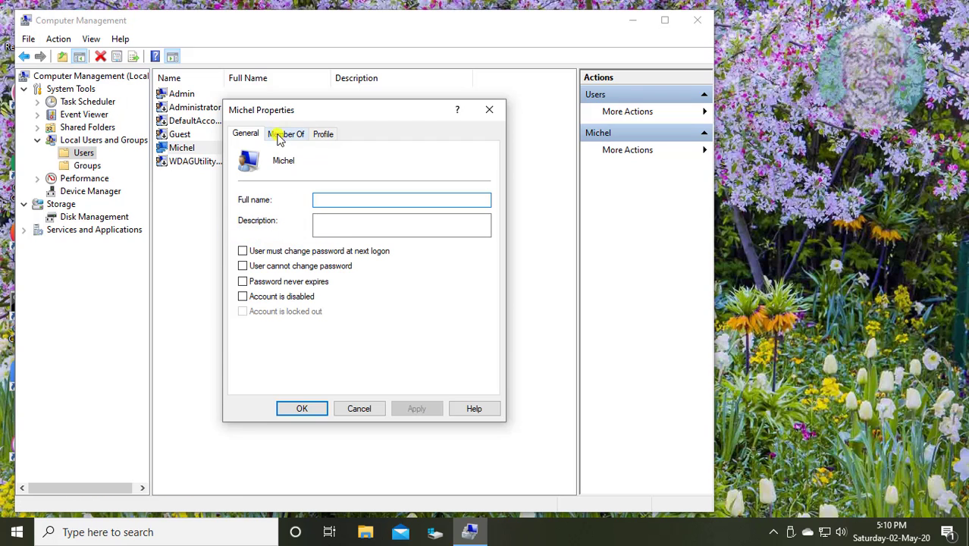
pyautogui.click(288, 134)
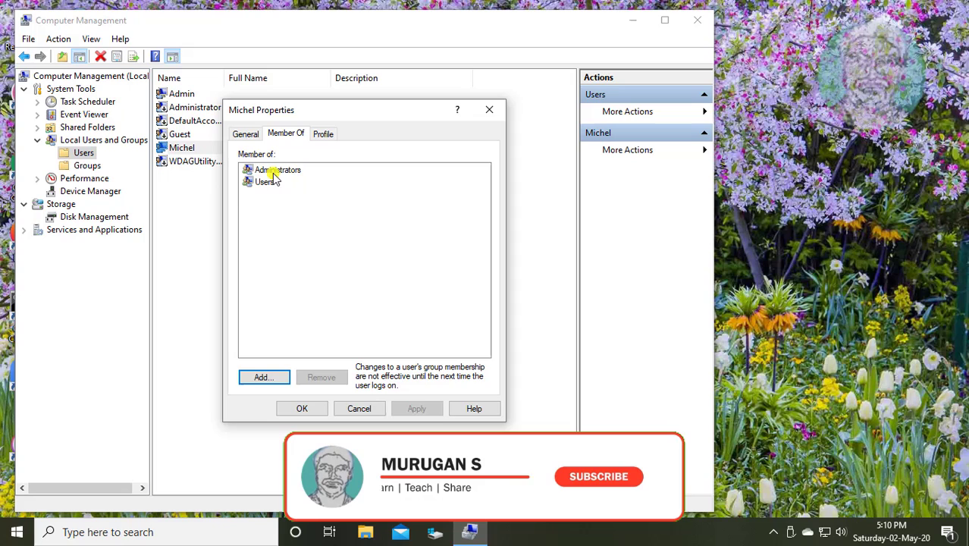
pyautogui.click(312, 170)
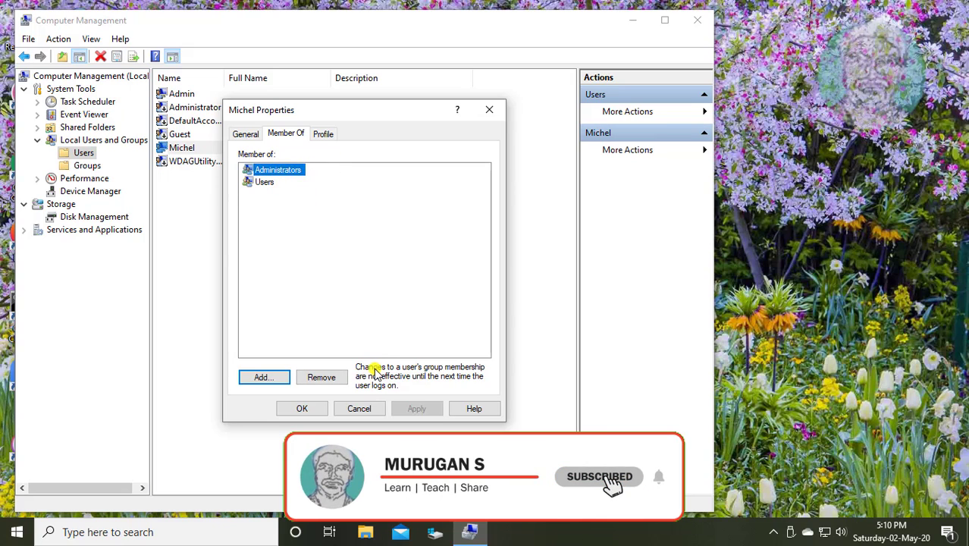
pyautogui.click(323, 379)
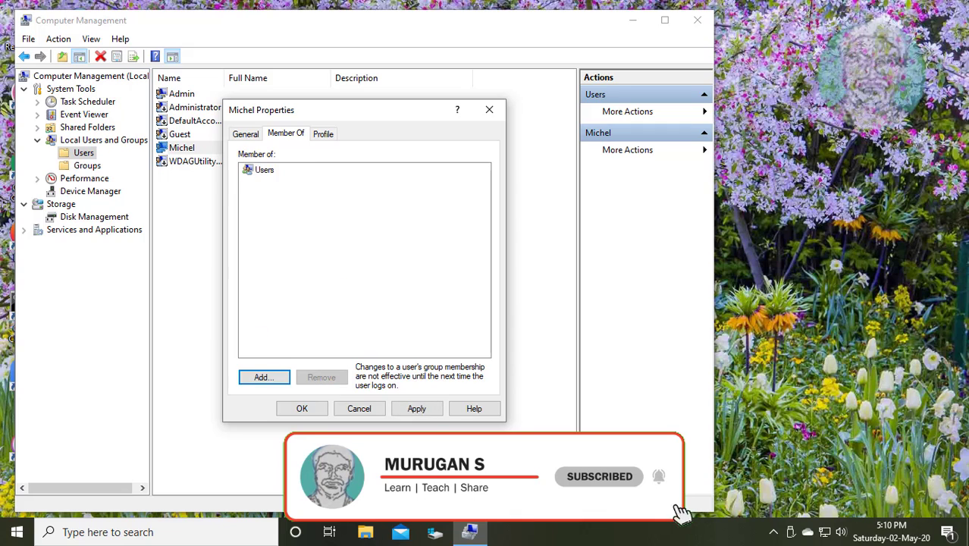
pyautogui.click(416, 408)
pyautogui.click(302, 410)
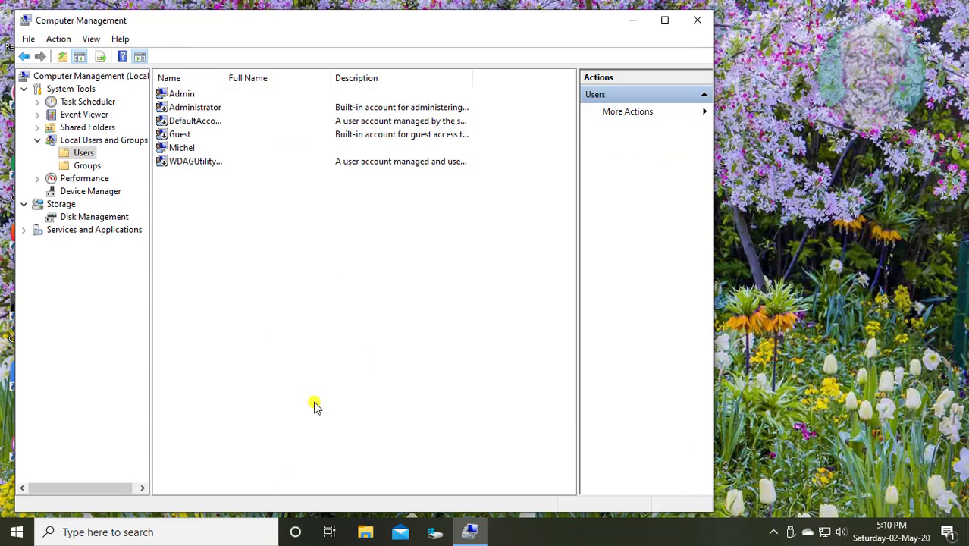
pyautogui.click(697, 20)
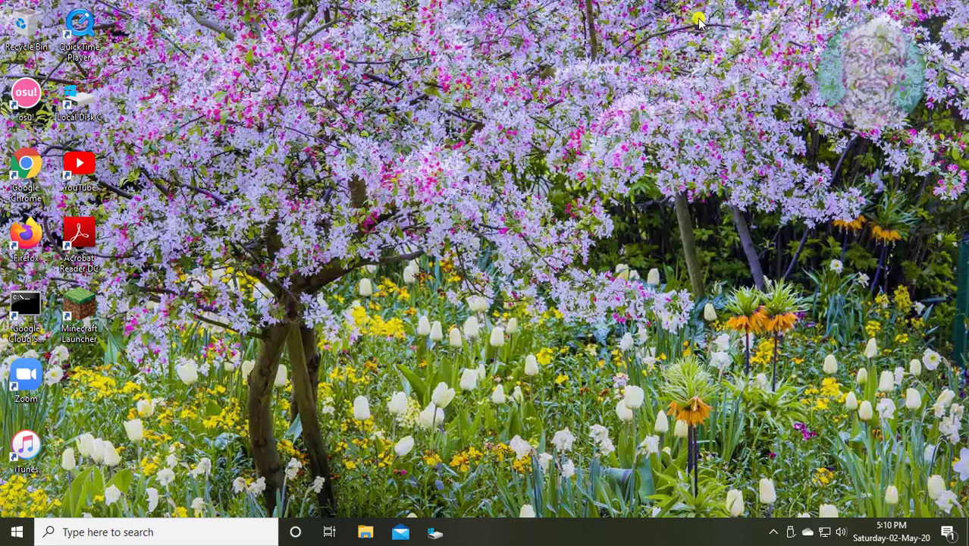